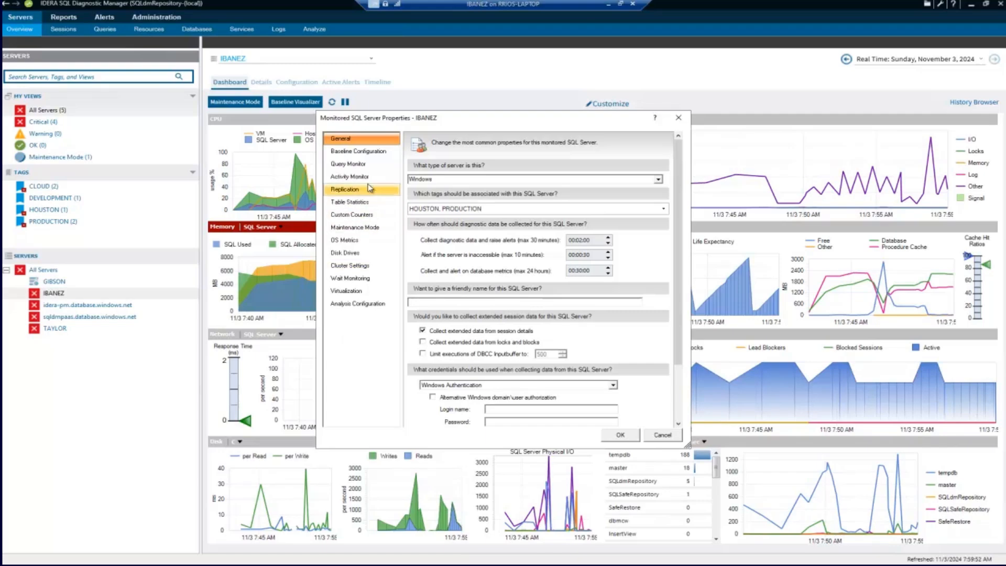
Set the Query Monitor of server IBANEZ to collect query data using extended events instead of SQL Trace
{"action": "left_click", "coordinate": [357, 164]}
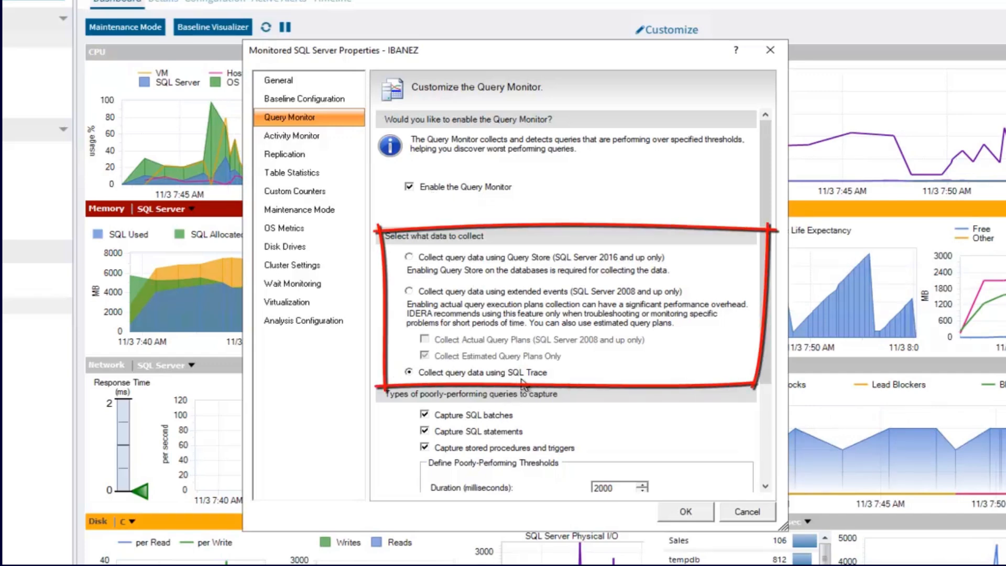
{"action": "left_click", "coordinate": [409, 292]}
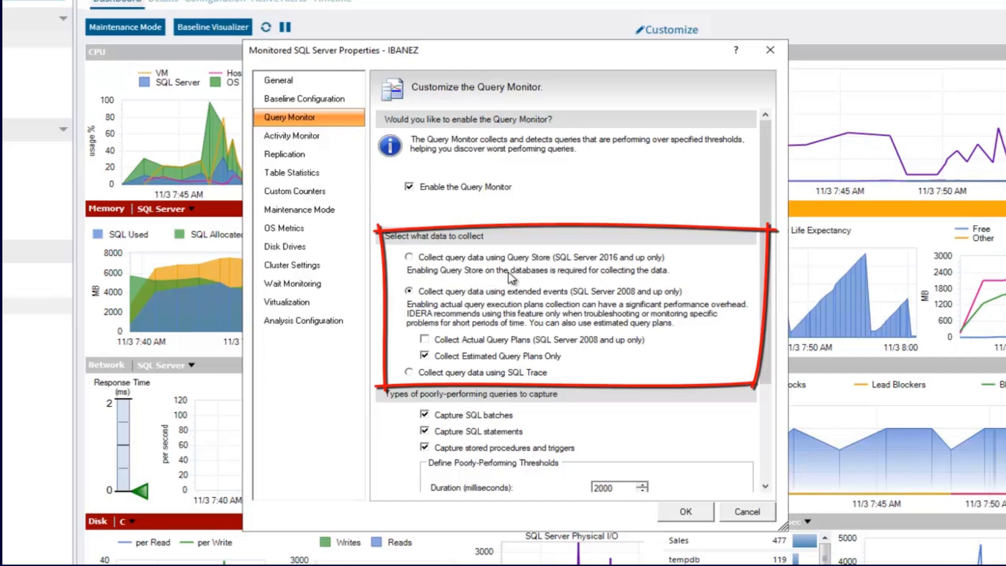
Try a poorly-performing CPU usage threshold of 1000 milliseconds and return it to 0
{"action": "scroll", "coordinate": [626, 335], "scroll_direction": "down", "scroll_amount": 3}
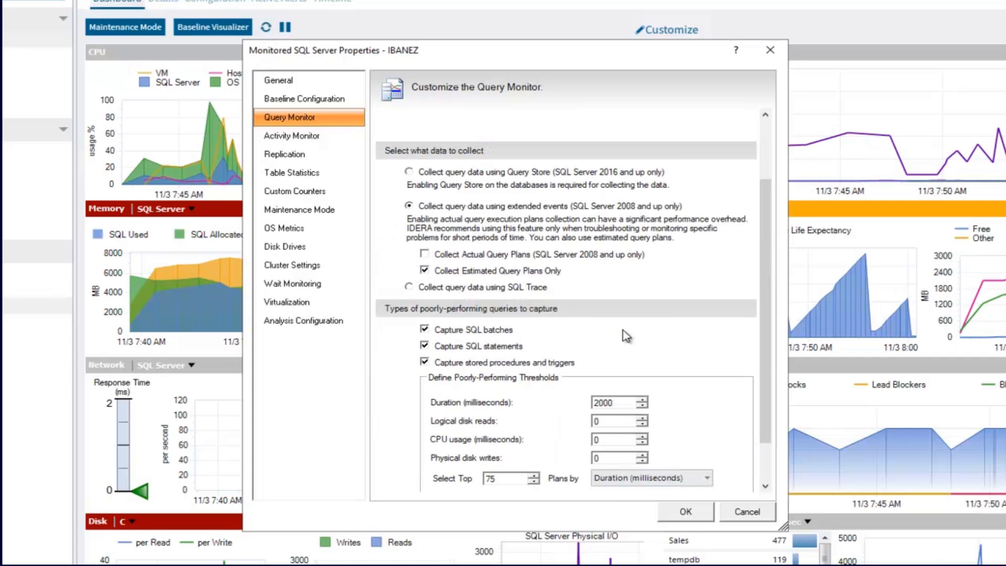
{"action": "scroll", "coordinate": [612, 334], "scroll_direction": "down", "scroll_amount": 2}
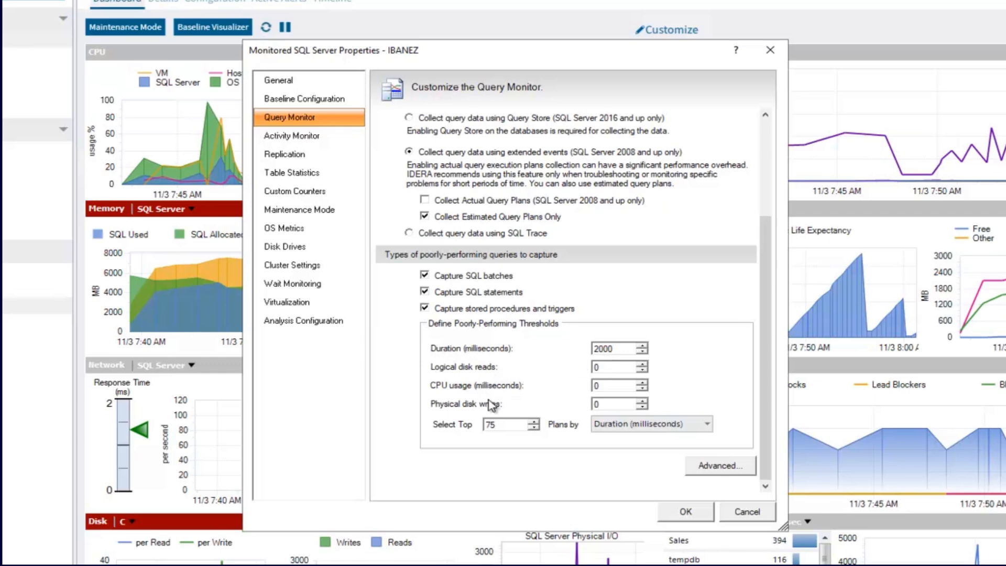
{"action": "double_click", "coordinate": [616, 387]}
{"action": "type", "text": "1000"}
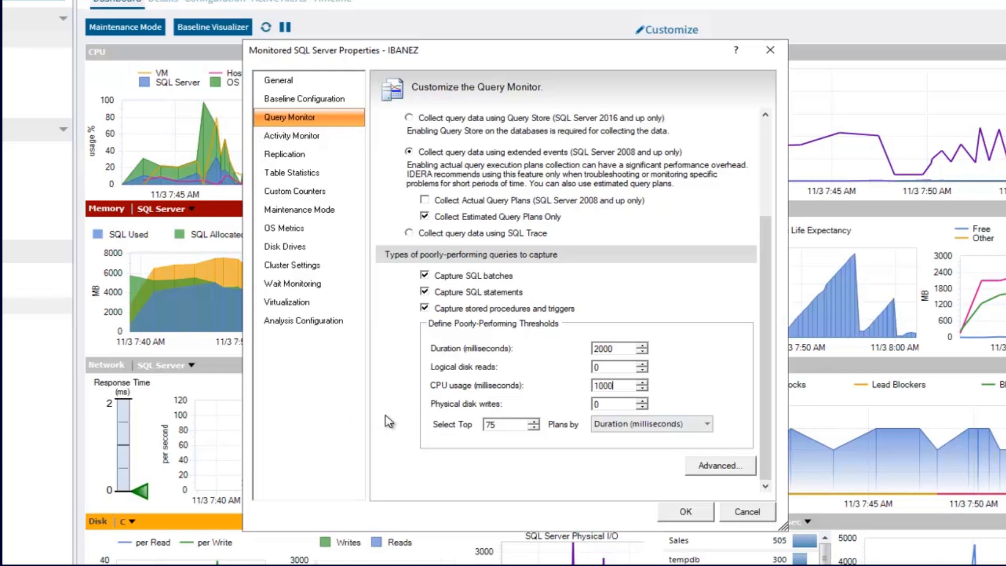
{"action": "double_click", "coordinate": [616, 385]}
{"action": "type", "text": "0"}
In the advanced Query Monitor filters, add RESTORE% to the excluded SQL text and exclude the MASTER database, then recheck the saved filters
{"action": "left_click", "coordinate": [719, 466]}
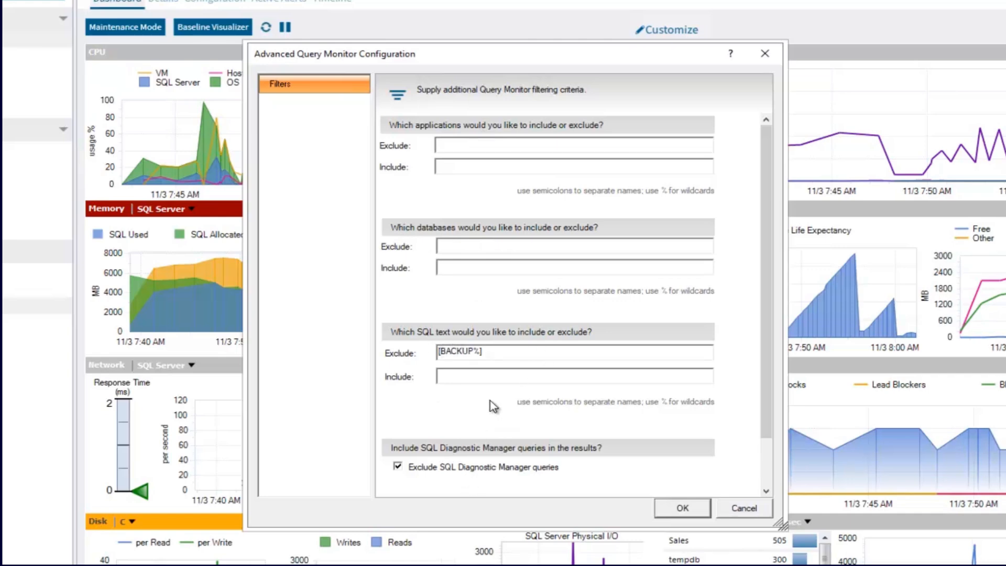
{"action": "left_click", "coordinate": [501, 353]}
{"action": "type", "text": "; RESTORE%"}
{"action": "left_click", "coordinate": [476, 251]}
{"action": "type", "text": "MASTER"}
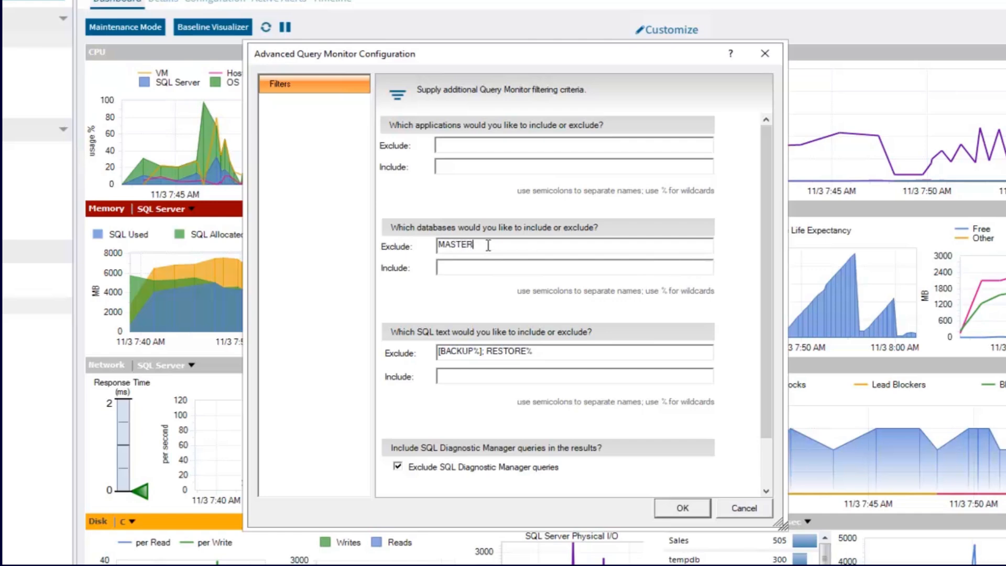
{"action": "left_click", "coordinate": [684, 509]}
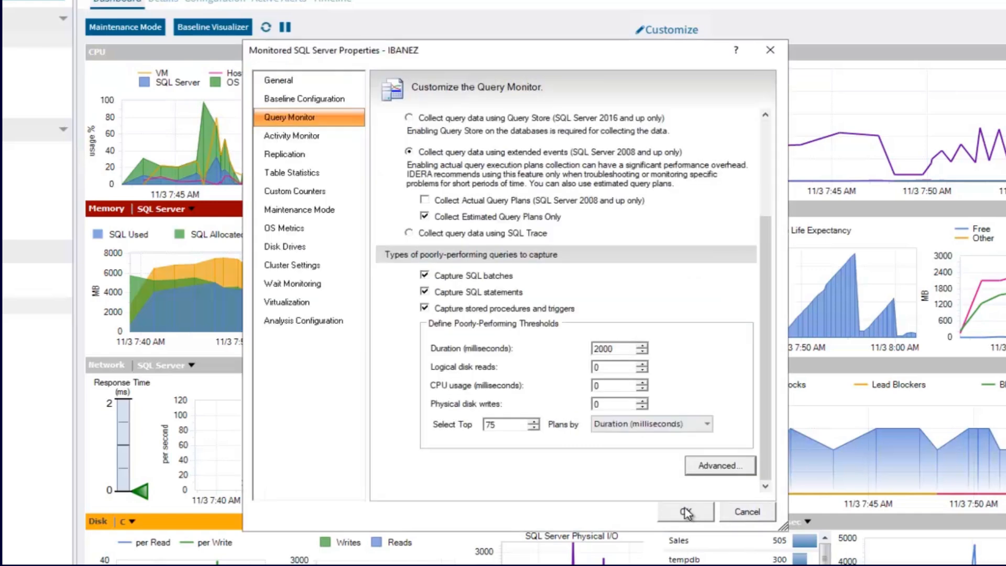
{"action": "left_click", "coordinate": [710, 464]}
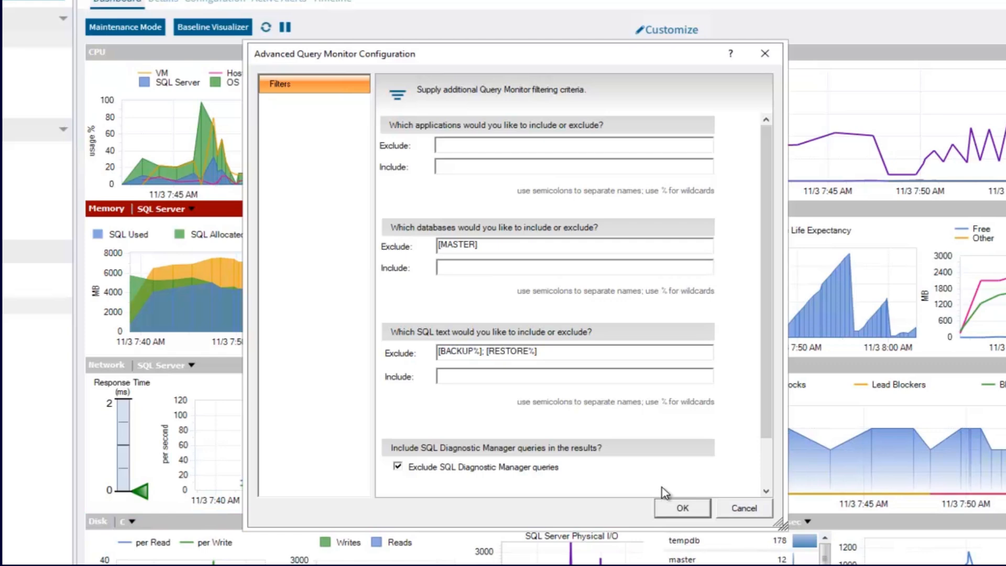
{"action": "left_click", "coordinate": [686, 506]}
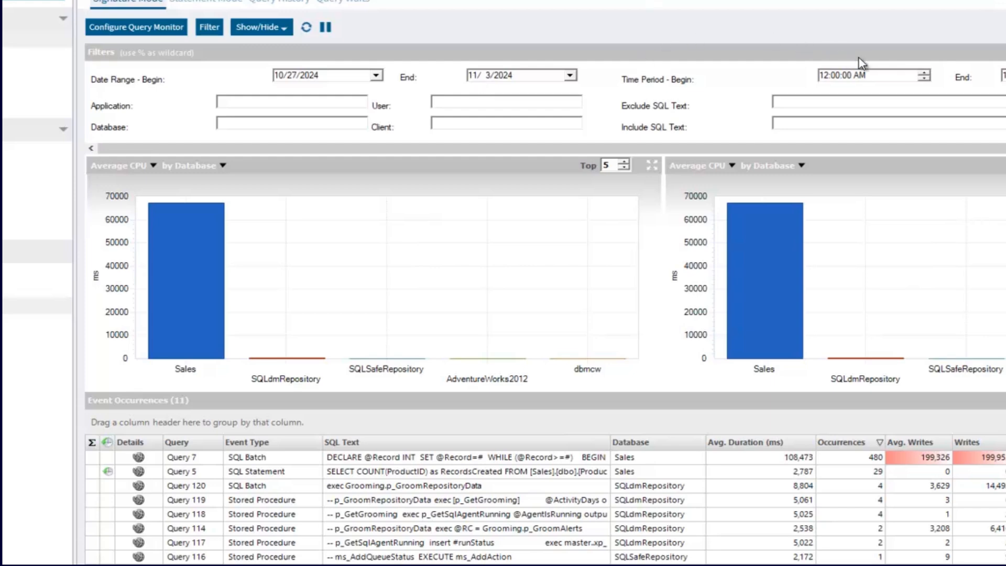
Enlarge the Event Occurrences list by shrinking the charts above it, and select the Query 7 row
{"action": "left_click_drag", "start_coordinate": [639, 391], "coordinate": [622, 319]}
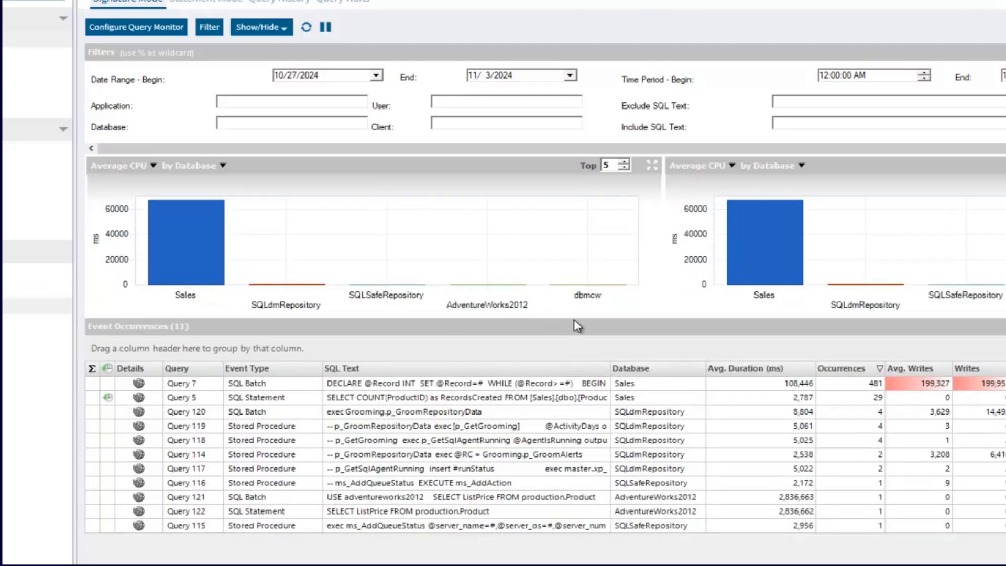
{"action": "left_click_drag", "start_coordinate": [574, 317], "coordinate": [574, 323]}
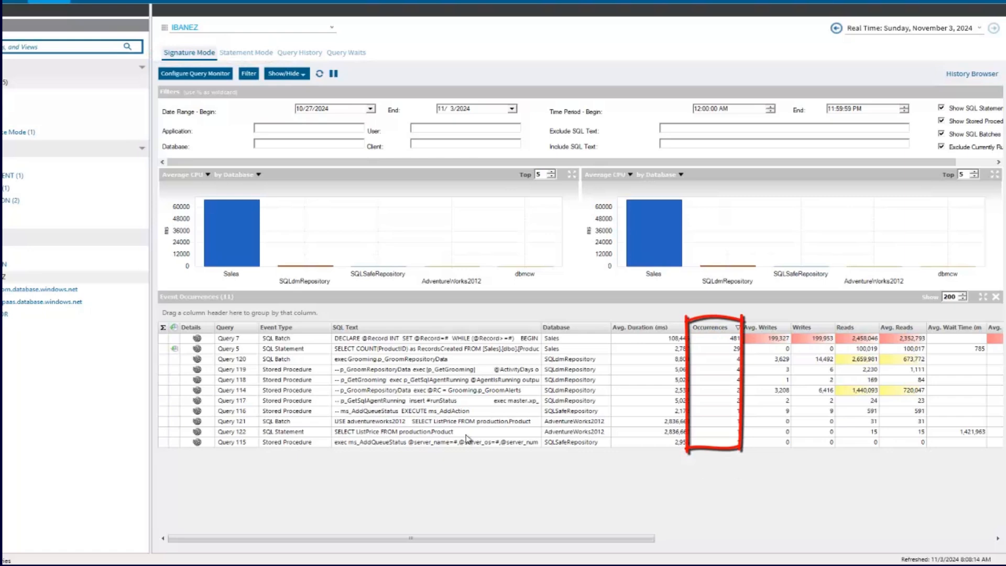
{"action": "left_click", "coordinate": [354, 339]}
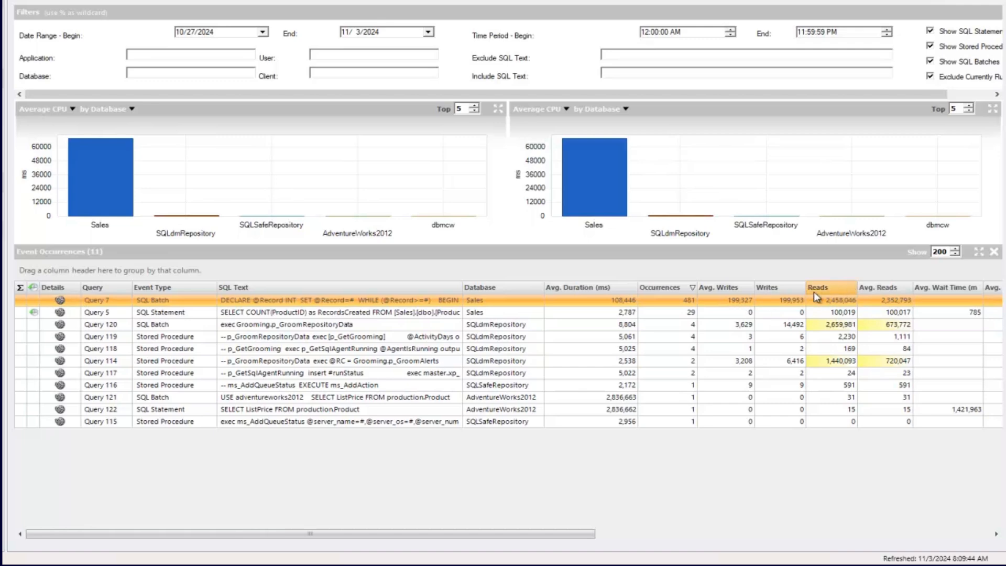
Reorder the Event Occurrences columns so Avg. CPU Time, Avg. Wait Time and Avg. Reads directly follow Occurrences
{"action": "left_click_drag", "start_coordinate": [867, 291], "coordinate": [722, 302]}
{"action": "left_click_drag", "start_coordinate": [947, 293], "coordinate": [715, 289]}
{"action": "left_click_drag", "start_coordinate": [993, 288], "coordinate": [701, 289]}
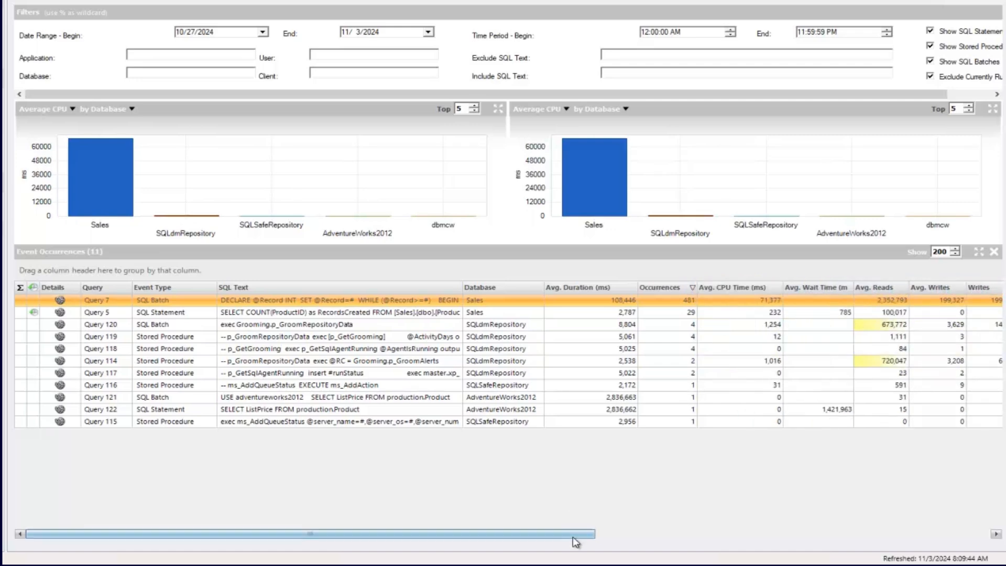
Move the Avg. CPU per sec column before Avg. Reads, Avg. I\O per sec before Avg. Writes, and Application after Database
{"action": "left_click_drag", "start_coordinate": [556, 540], "coordinate": [776, 530]}
{"action": "left_click_drag", "start_coordinate": [753, 288], "coordinate": [524, 293]}
{"action": "left_click_drag", "start_coordinate": [838, 289], "coordinate": [673, 289]}
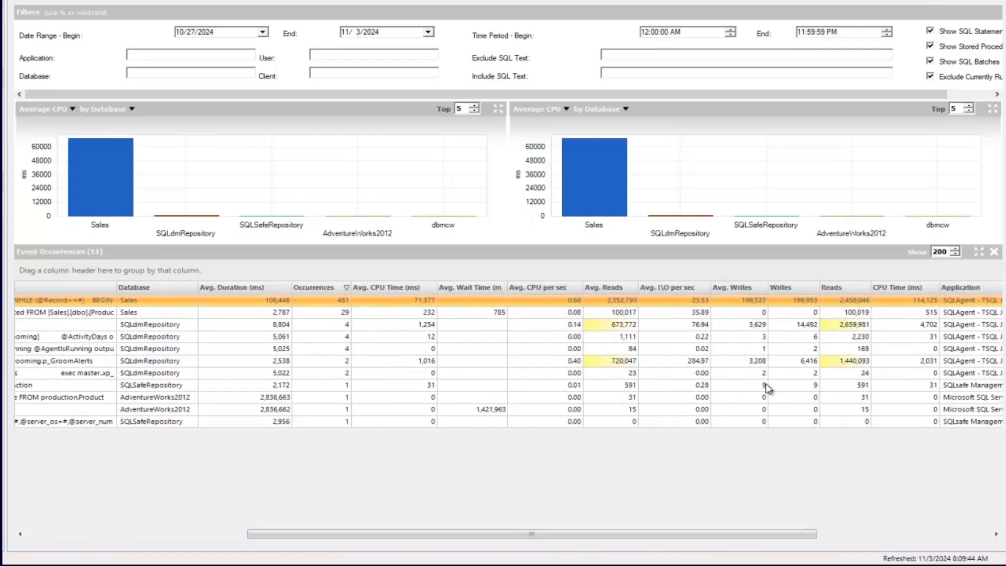
{"action": "left_click_drag", "start_coordinate": [965, 288], "coordinate": [213, 293]}
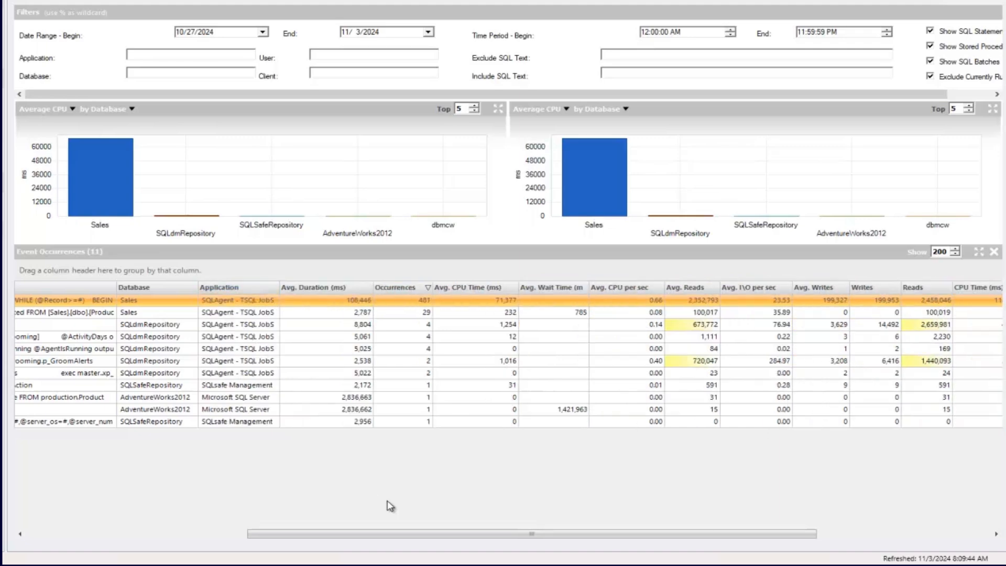
{"action": "left_click_drag", "start_coordinate": [455, 533], "coordinate": [233, 535]}
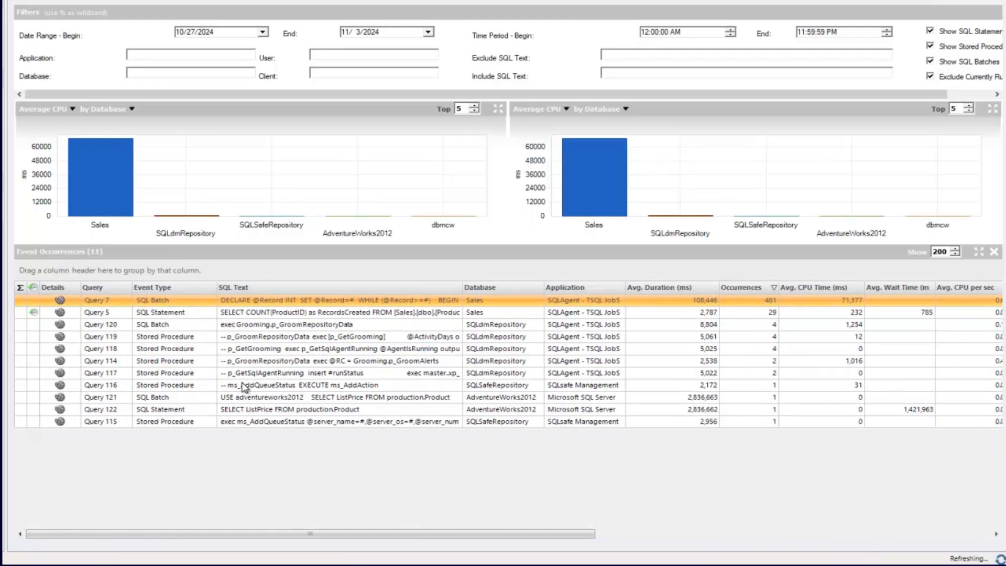
Compare the worst queries by sorting descending on Avg. CPU Time, Avg. Wait Time and Avg. Duration, ending with Occurrences descending
{"action": "left_click", "coordinate": [747, 287]}
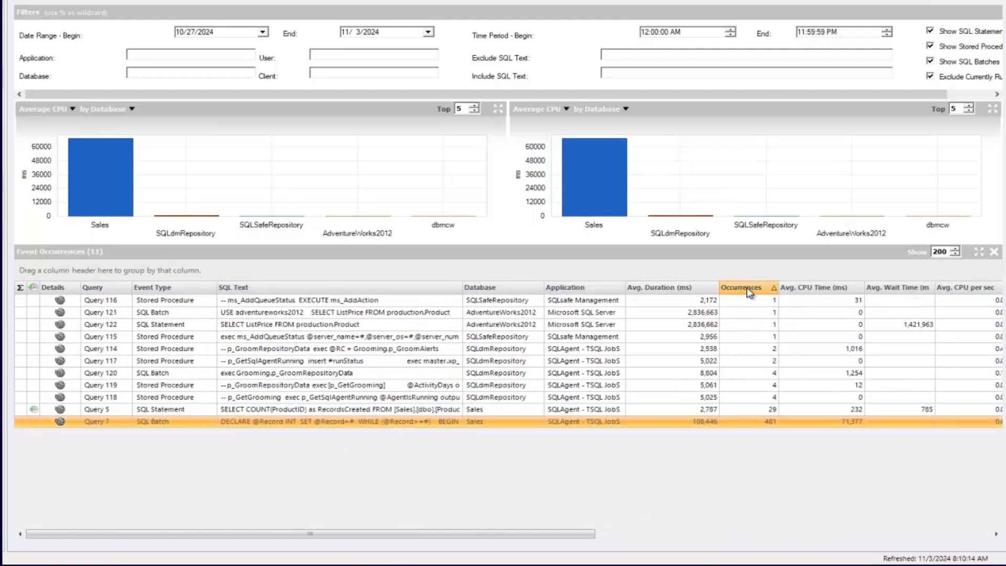
{"action": "left_click", "coordinate": [749, 287]}
{"action": "left_click", "coordinate": [831, 287]}
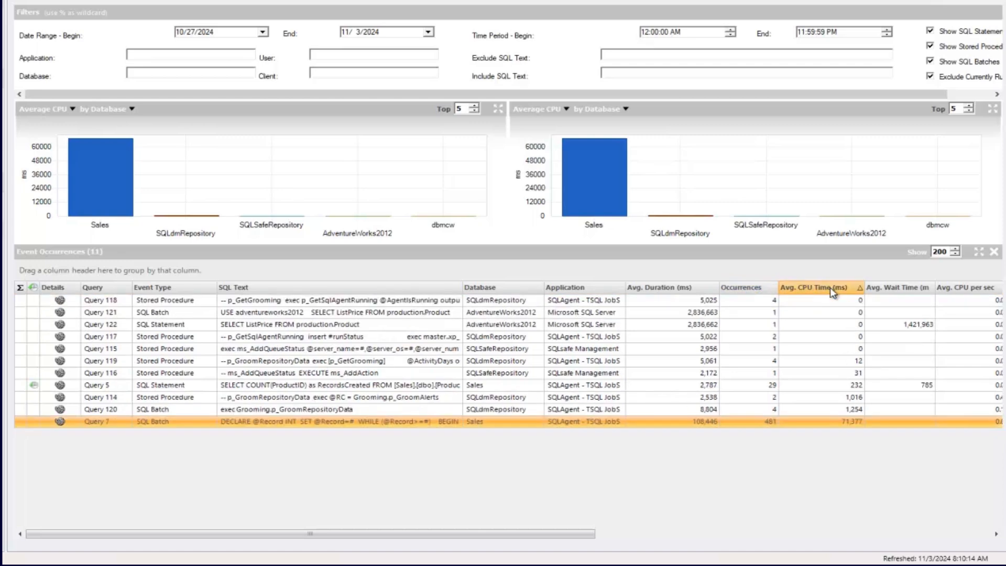
{"action": "left_click", "coordinate": [831, 287]}
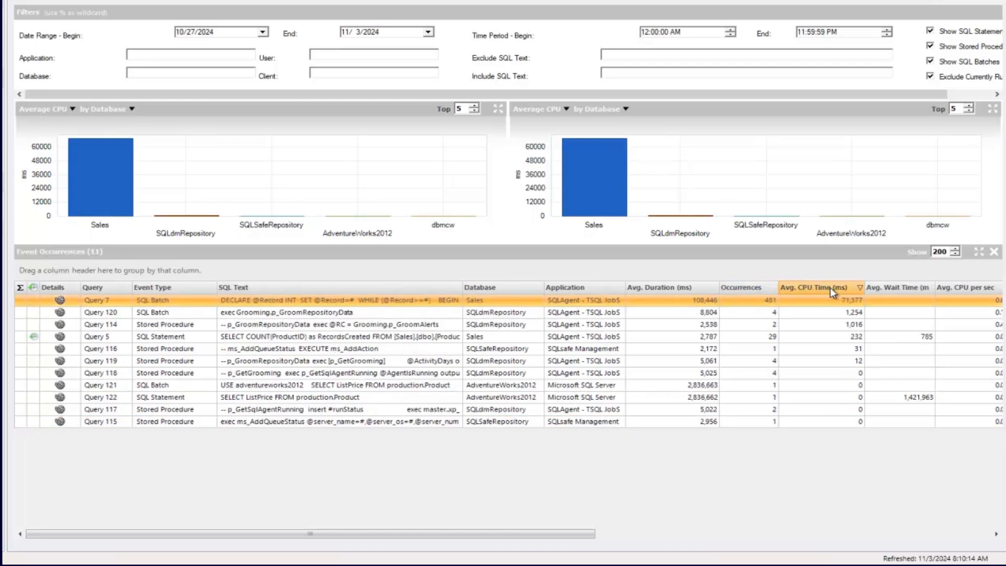
{"action": "left_click", "coordinate": [914, 287]}
{"action": "left_click", "coordinate": [908, 288]}
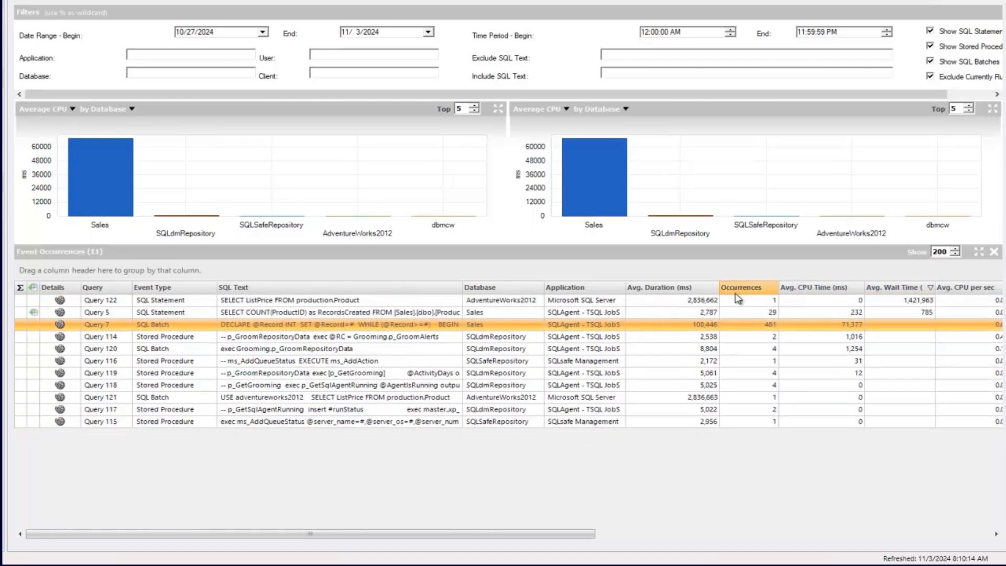
{"action": "left_click", "coordinate": [674, 294]}
{"action": "left_click", "coordinate": [674, 294]}
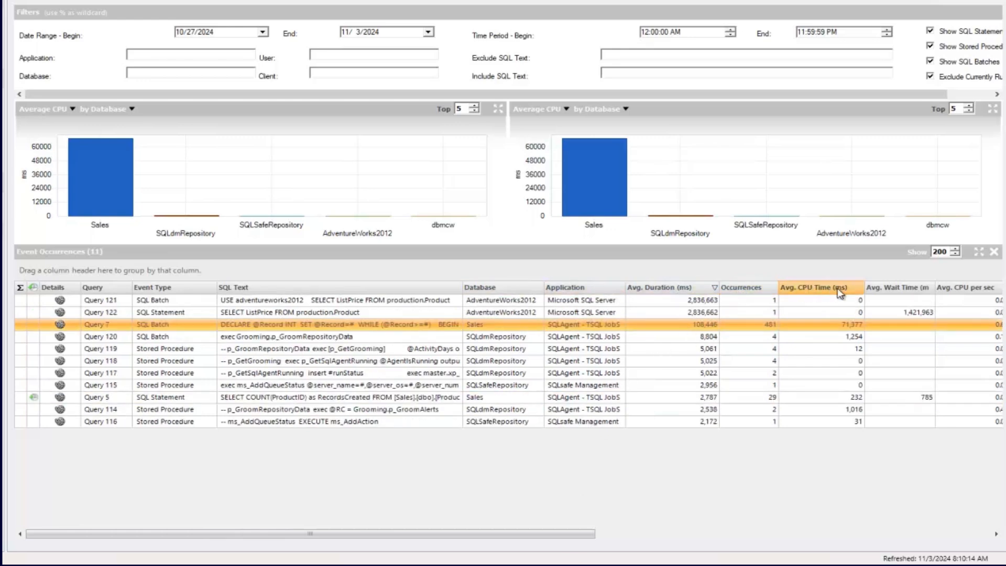
{"action": "left_click", "coordinate": [755, 291]}
{"action": "left_click", "coordinate": [755, 291]}
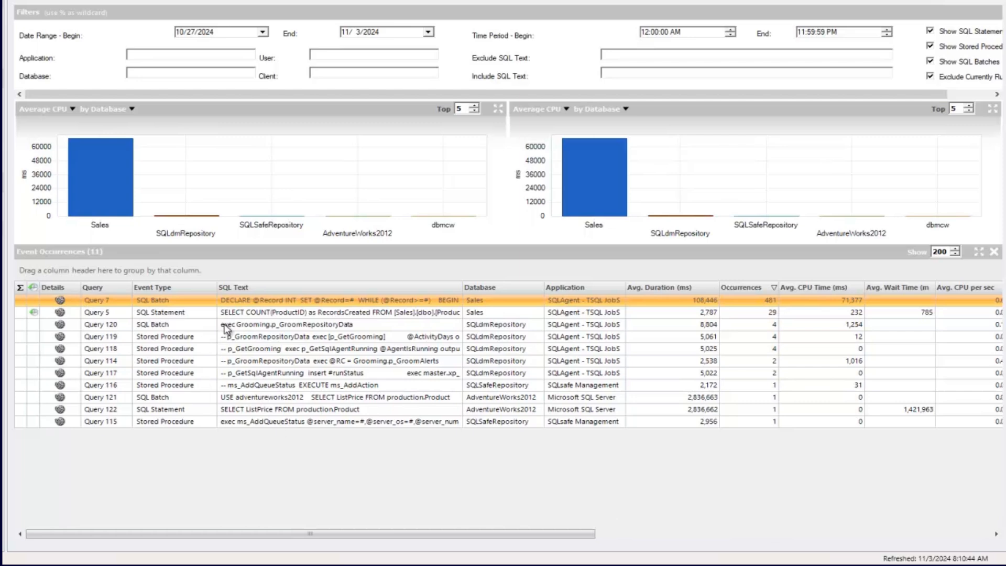
Examine Queries 5, 120, 119, 114 and 121 across the CPU, wait time, reads and duration columns
{"action": "left_click", "coordinate": [247, 314]}
{"action": "left_click", "coordinate": [262, 325]}
{"action": "left_click", "coordinate": [261, 337]}
{"action": "left_click", "coordinate": [266, 362]}
{"action": "left_click_drag", "start_coordinate": [587, 534], "coordinate": [704, 534]}
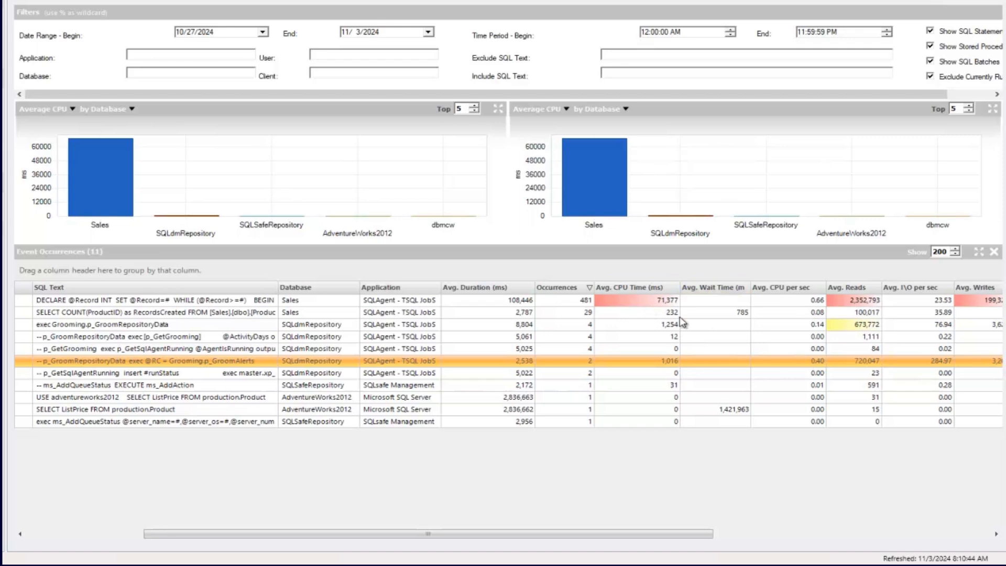
{"action": "left_click_drag", "start_coordinate": [666, 535], "coordinate": [466, 545]}
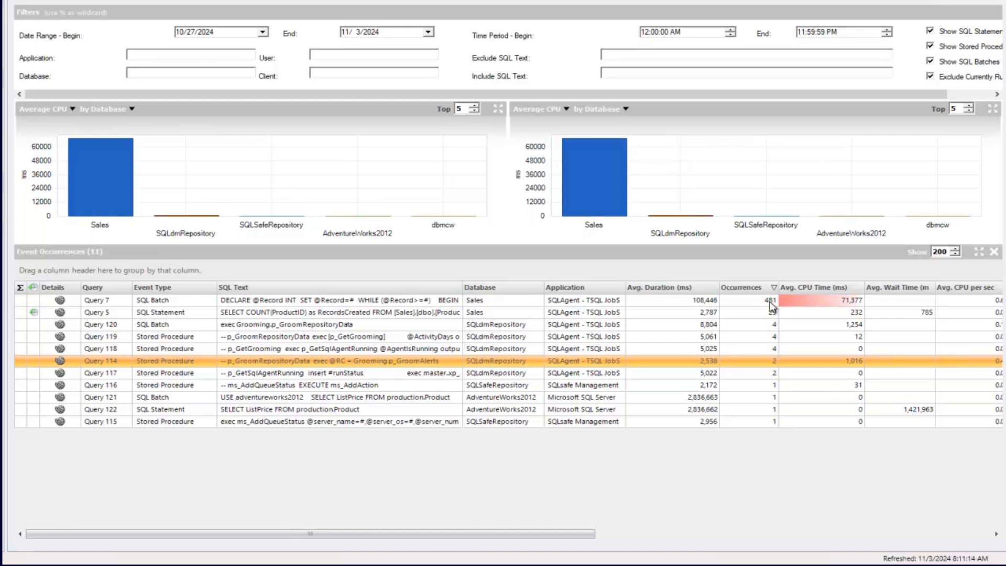
{"action": "left_click_drag", "start_coordinate": [575, 536], "coordinate": [606, 535]}
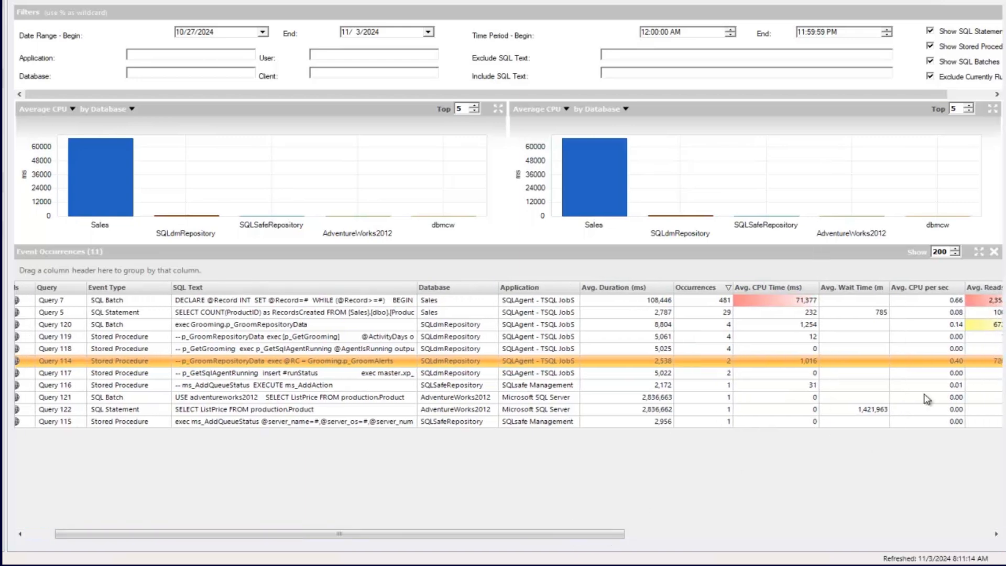
{"action": "left_click", "coordinate": [653, 398]}
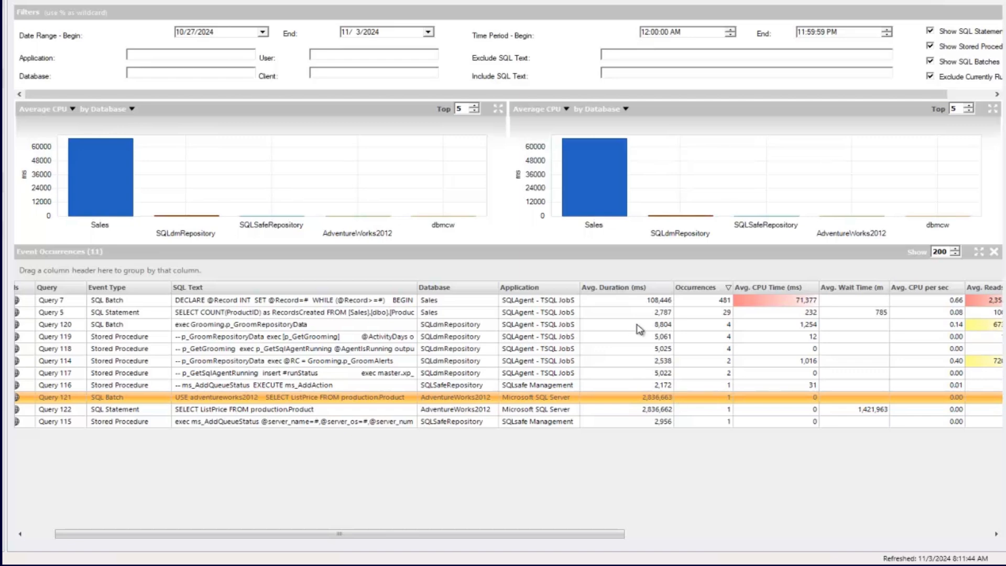
Show the full query text of Query 7, inspect its masked literal values in the WHILE and VALUES lines, and close it
{"action": "left_click", "coordinate": [638, 303]}
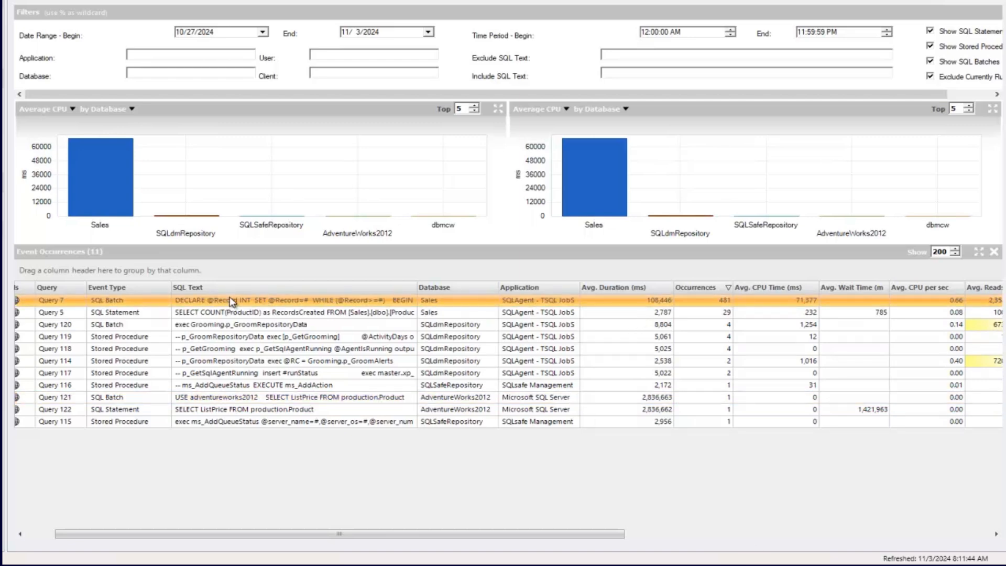
{"action": "right_click", "coordinate": [244, 300]}
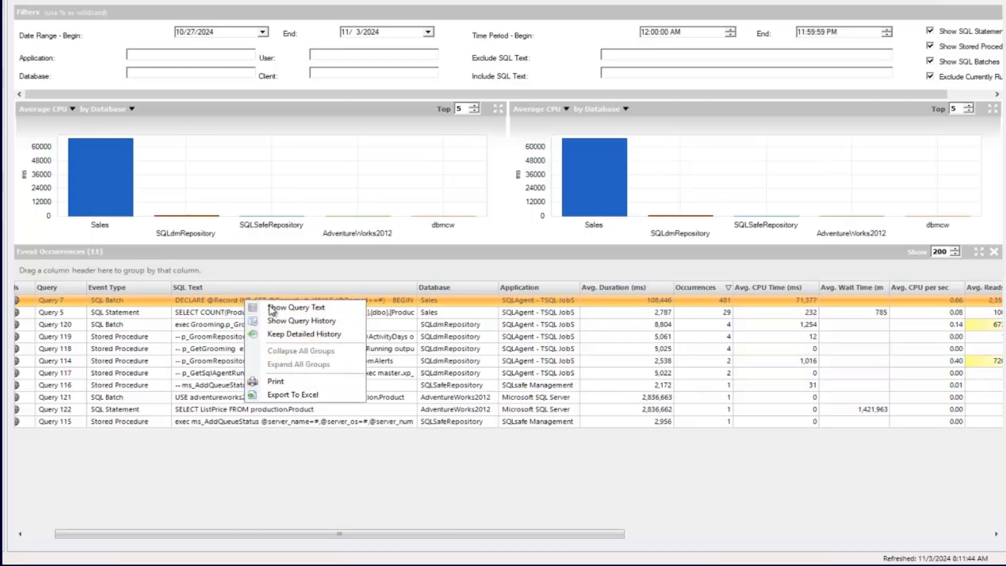
{"action": "left_click", "coordinate": [305, 315]}
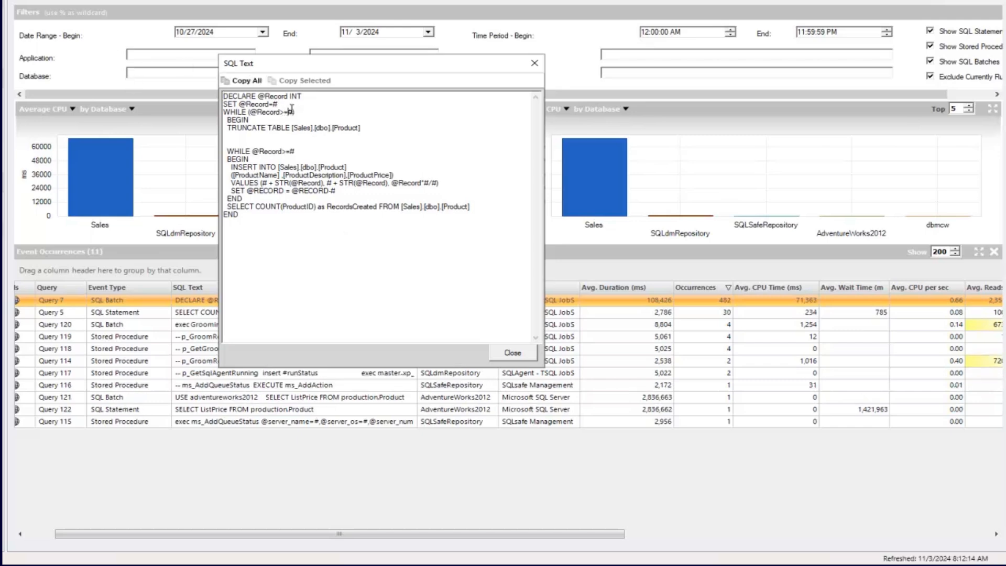
{"action": "left_click_drag", "start_coordinate": [283, 112], "coordinate": [294, 112]}
{"action": "left_click_drag", "start_coordinate": [421, 183], "coordinate": [438, 184]}
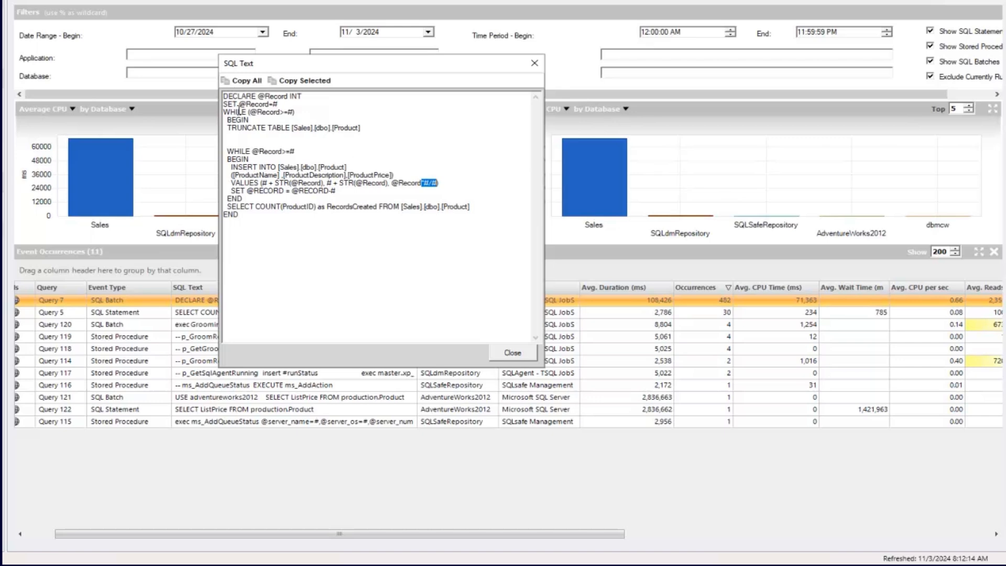
{"action": "left_click", "coordinate": [432, 188]}
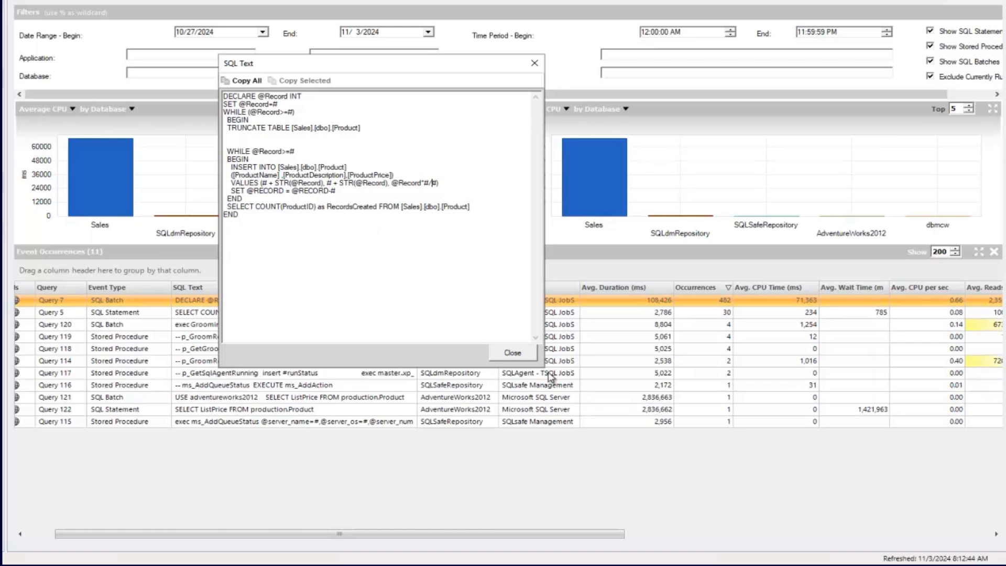
{"action": "left_click", "coordinate": [513, 354]}
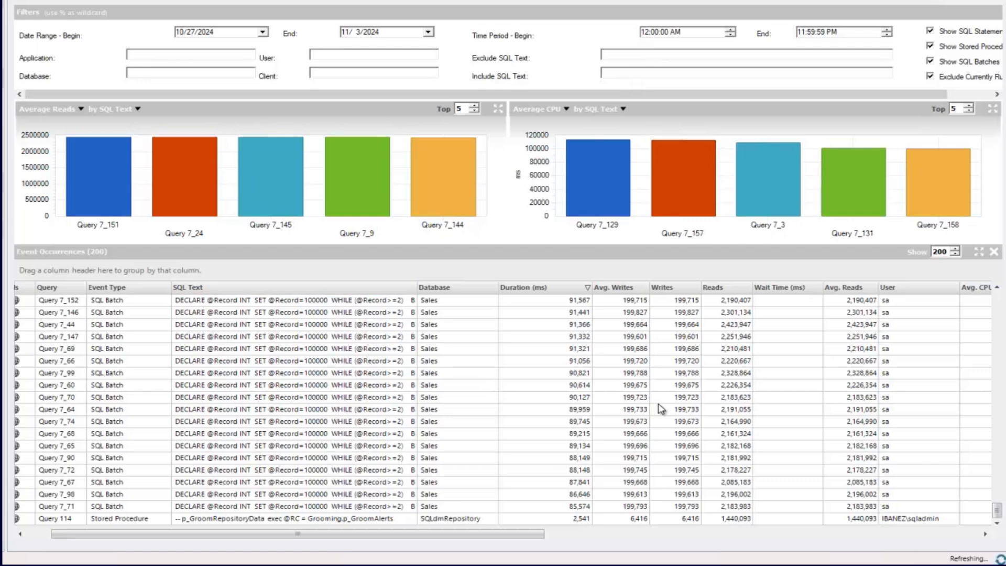
Look through the individual query executions in the Event Occurrences list, down to its last entries
{"action": "scroll", "coordinate": [462, 435], "scroll_direction": "up", "scroll_amount": 10}
{"action": "scroll", "coordinate": [394, 403], "scroll_direction": "up", "scroll_amount": 20}
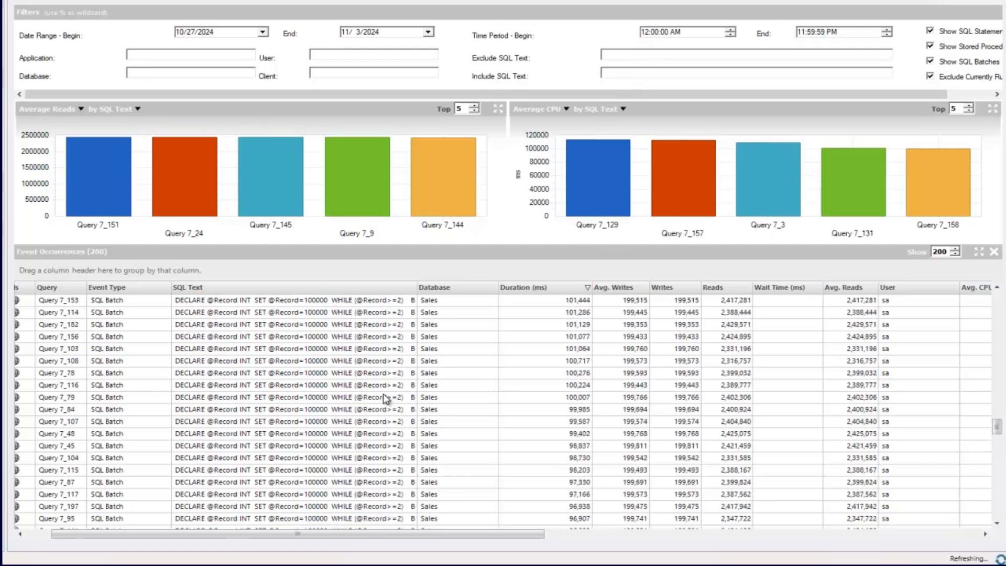
{"action": "scroll", "coordinate": [378, 408], "scroll_direction": "down", "scroll_amount": 15}
{"action": "scroll", "coordinate": [369, 426], "scroll_direction": "down", "scroll_amount": 7}
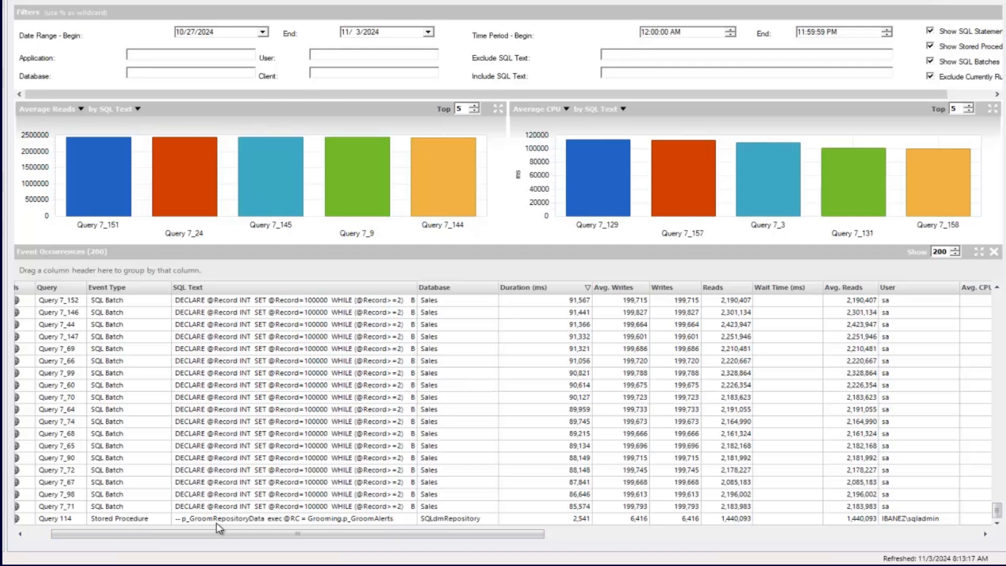
Filter the event occurrences to query text beginning with DECLARE by setting Include SQL Text to DECLARE%
{"action": "scroll", "coordinate": [257, 469], "scroll_direction": "up", "scroll_amount": 15}
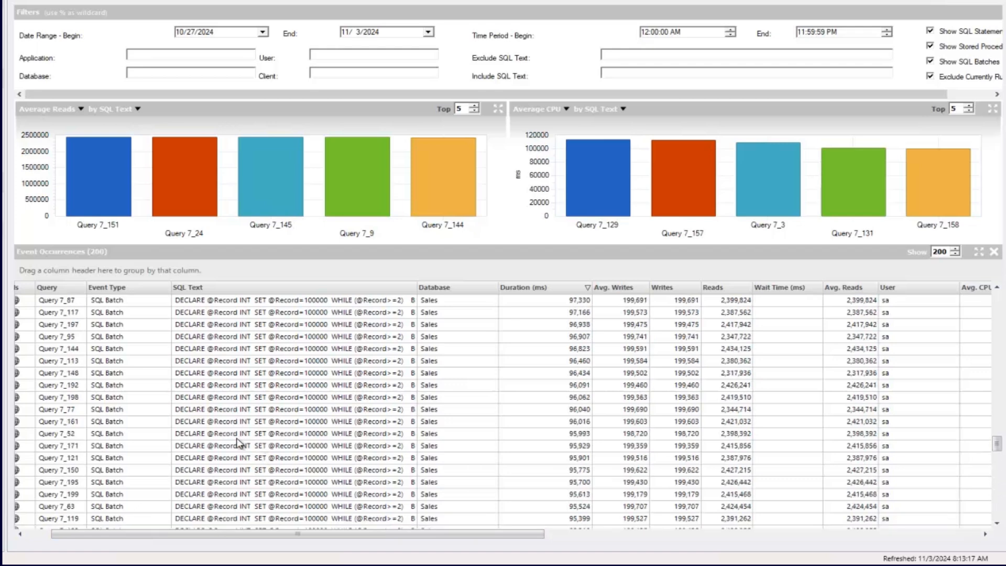
{"action": "scroll", "coordinate": [239, 443], "scroll_direction": "up", "scroll_amount": 5}
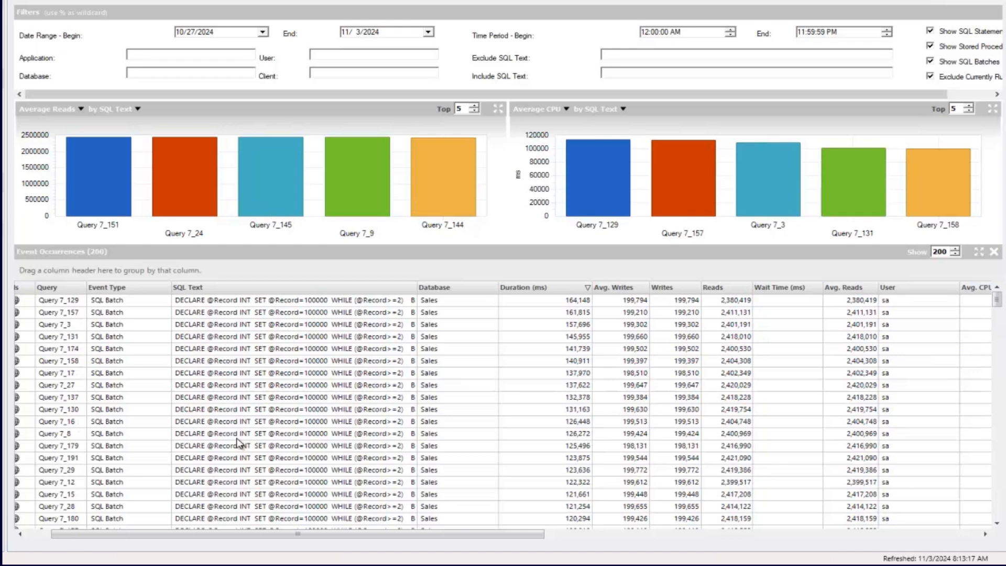
{"action": "left_click", "coordinate": [627, 71]}
{"action": "type", "text": "DELC"}
{"action": "type", "text": "CLARE%"}
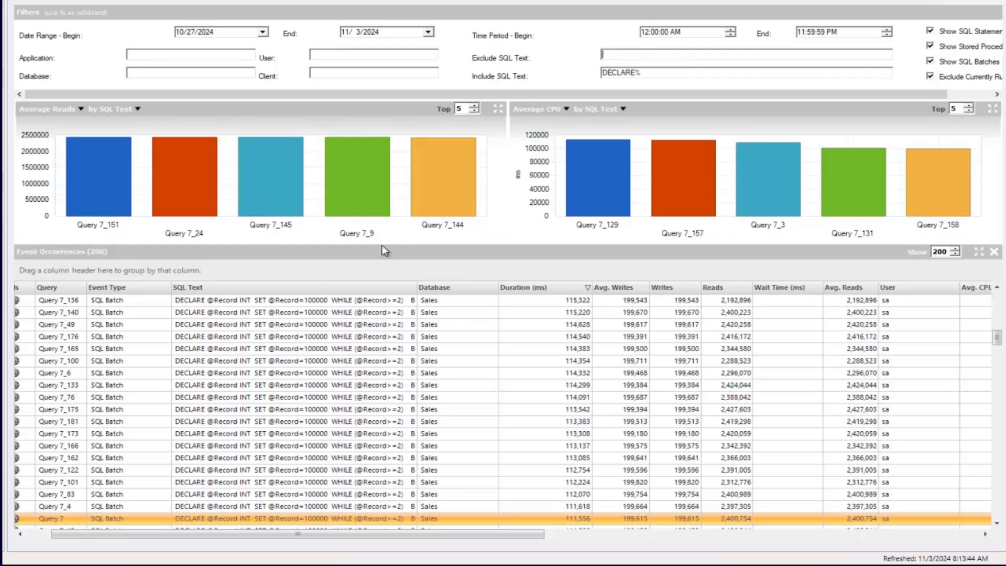
Look through the filtered executions and enlarge the Event Occurrences list by shrinking the charts above it
{"action": "scroll", "coordinate": [304, 409], "scroll_direction": "down", "scroll_amount": 20}
{"action": "scroll", "coordinate": [313, 416], "scroll_direction": "down", "scroll_amount": 15}
{"action": "scroll", "coordinate": [310, 424], "scroll_direction": "up", "scroll_amount": 20}
{"action": "scroll", "coordinate": [303, 422], "scroll_direction": "up", "scroll_amount": 7}
{"action": "left_click_drag", "start_coordinate": [332, 242], "coordinate": [322, 197]}
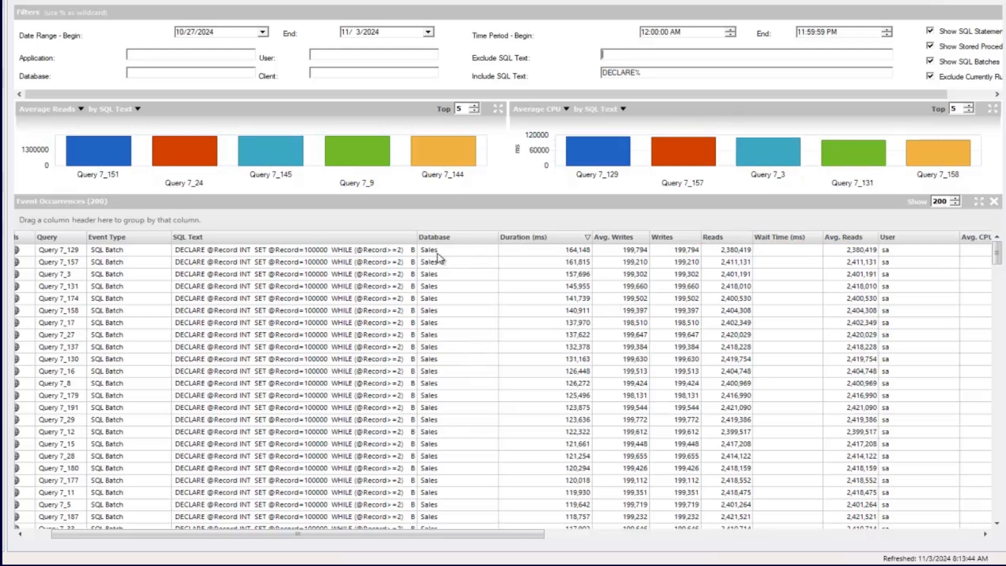
Compare the durations of the Query 7 executions from the slowest entries down to the fastest ones
{"action": "left_click", "coordinate": [359, 254]}
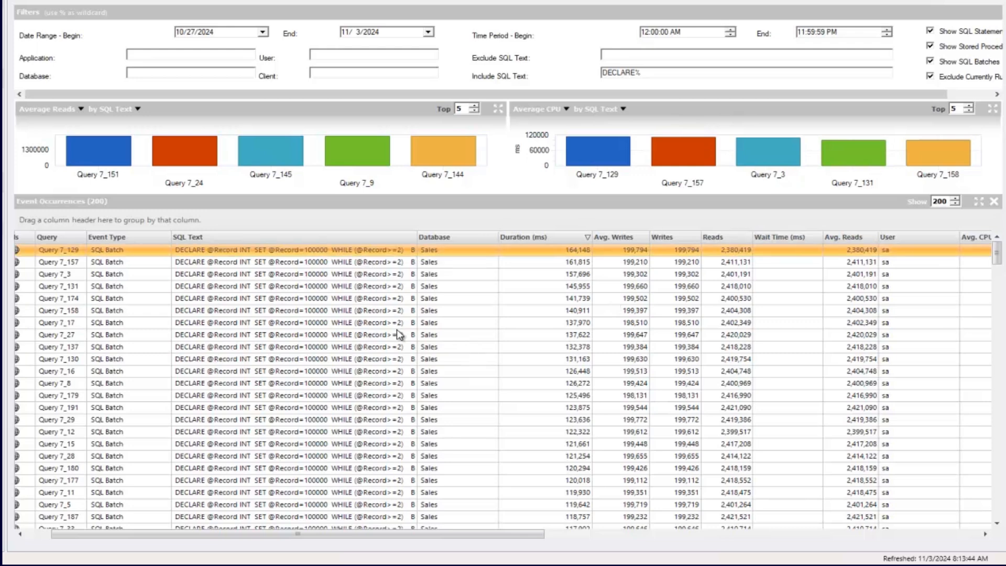
{"action": "key", "text": "Down"}
{"action": "key", "text": "Down"}
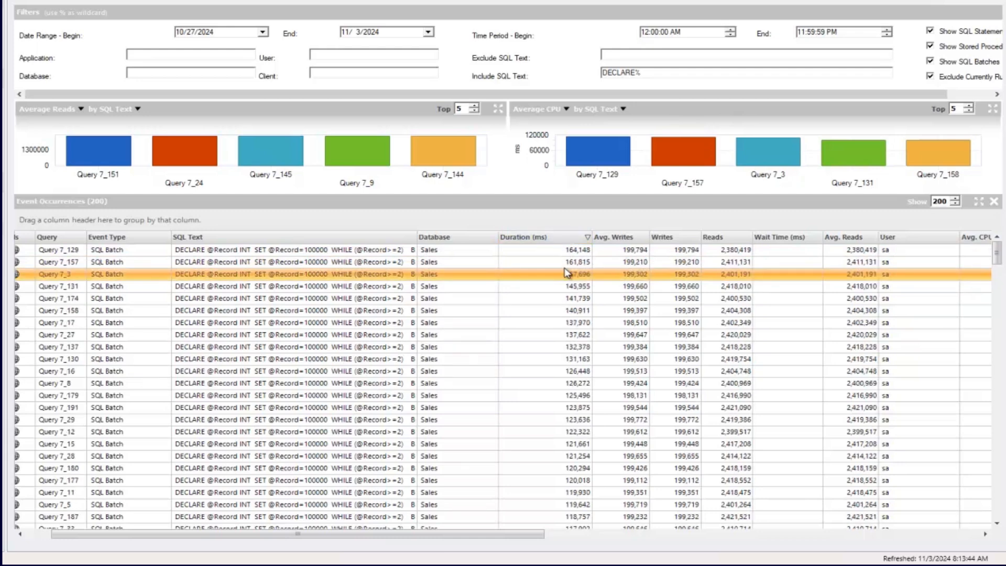
{"action": "left_click", "coordinate": [550, 253]}
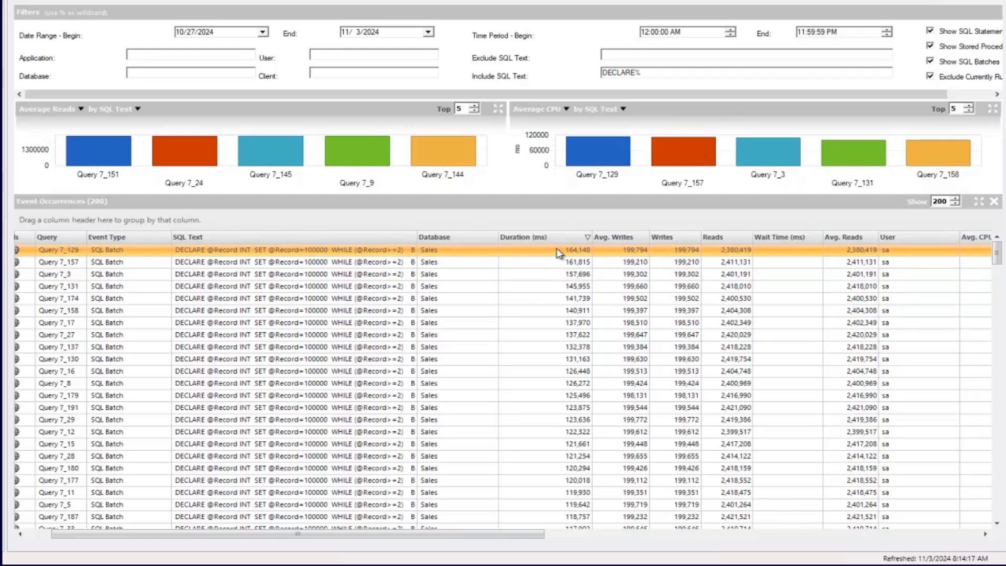
{"action": "scroll", "coordinate": [532, 366], "scroll_direction": "down", "scroll_amount": 15}
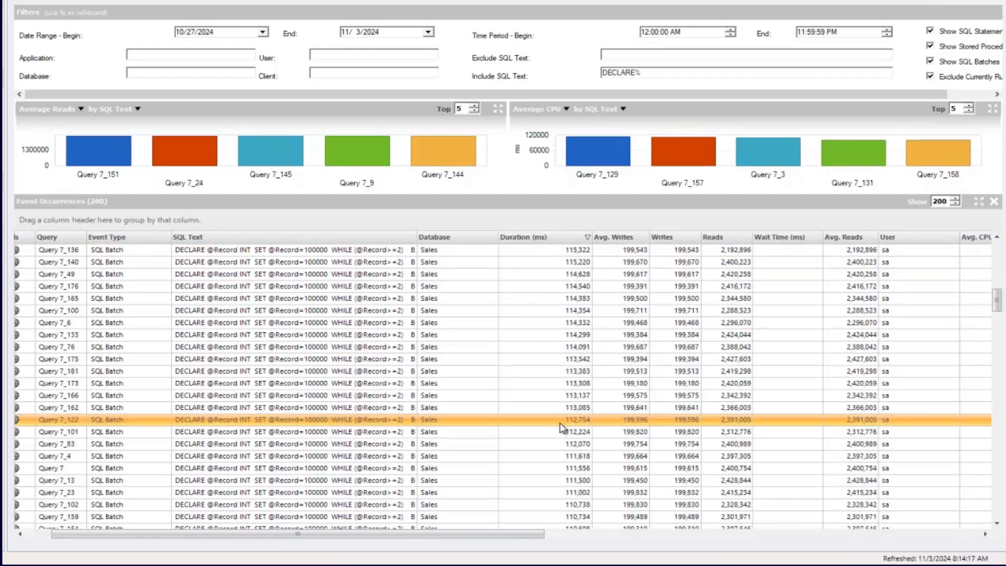
{"action": "scroll", "coordinate": [575, 448], "scroll_direction": "down", "scroll_amount": 20}
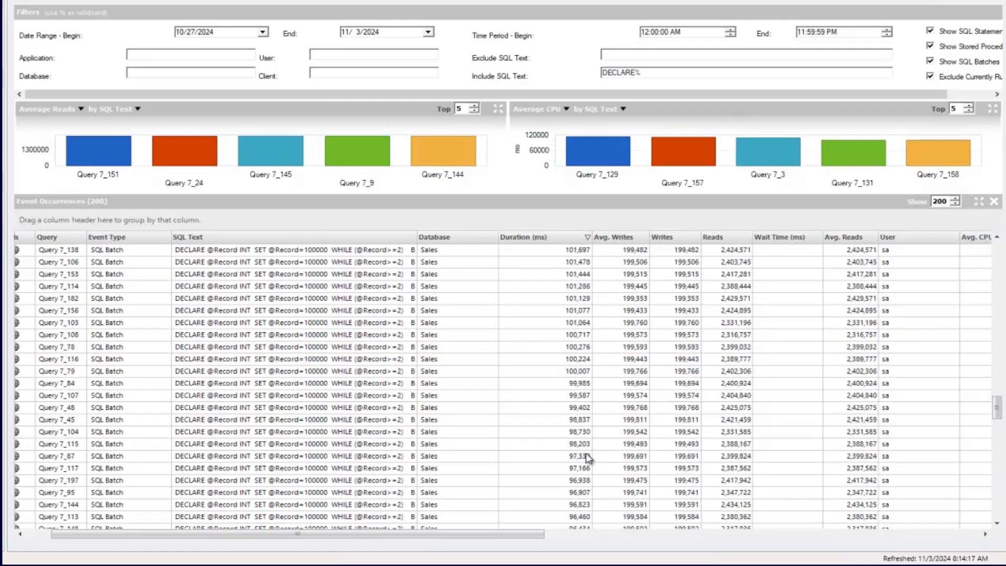
{"action": "scroll", "coordinate": [578, 478], "scroll_direction": "down", "scroll_amount": 5}
{"action": "left_click", "coordinate": [571, 492]}
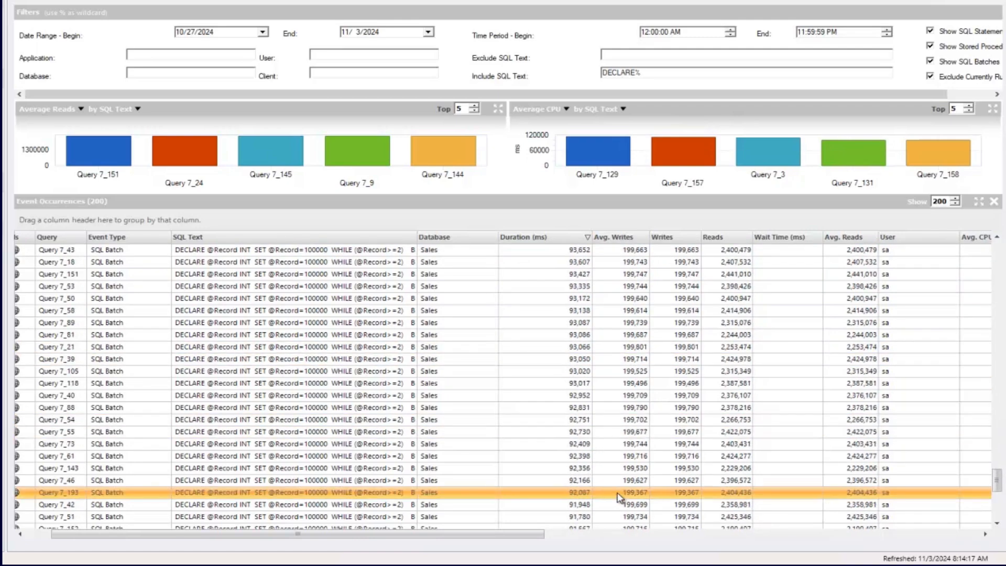
{"action": "scroll", "coordinate": [575, 449], "scroll_direction": "up", "scroll_amount": 20}
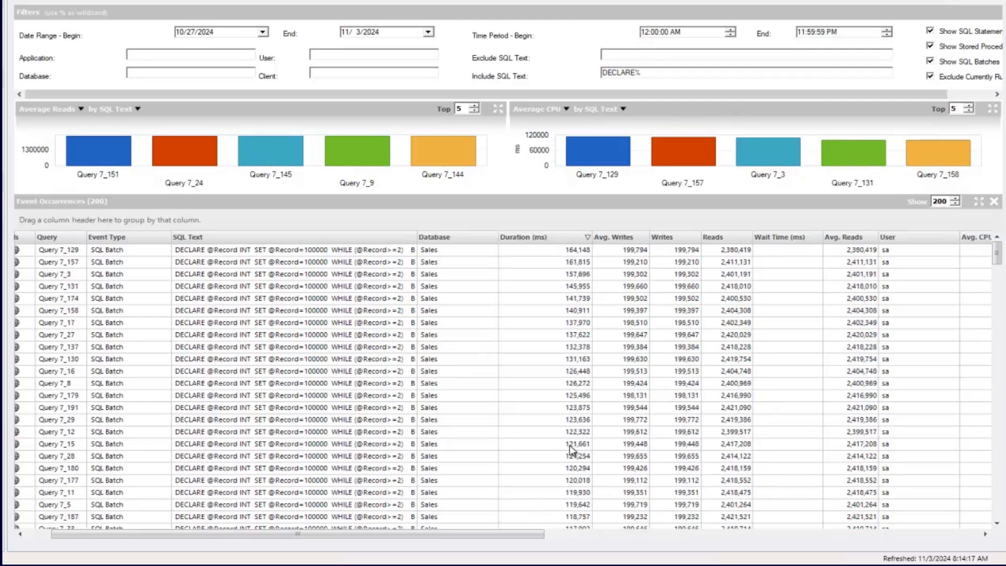
Show the full query text of Query 7_129, inspect the literal values in its SET and WHILE lines, and close it
{"action": "left_click", "coordinate": [340, 251]}
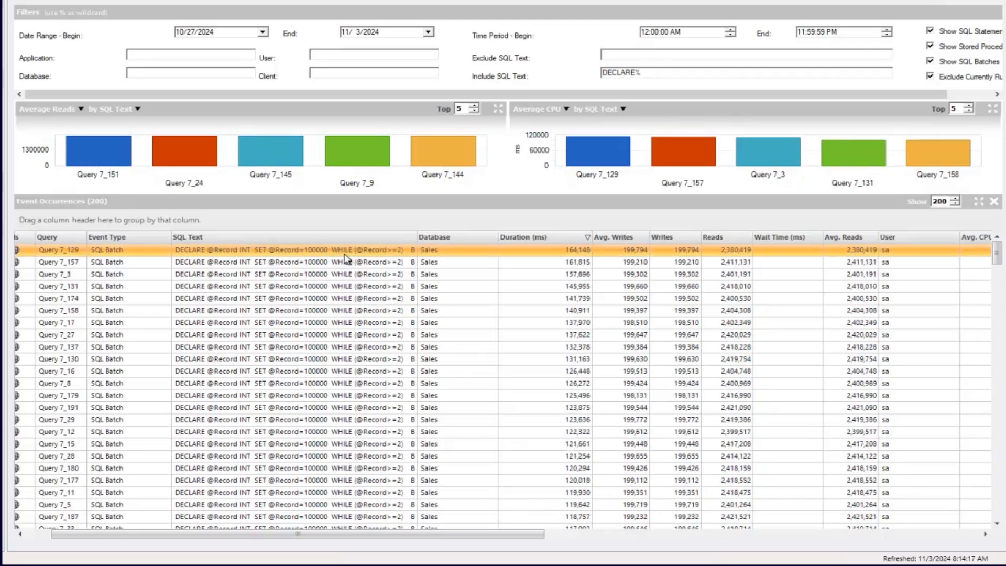
{"action": "right_click", "coordinate": [334, 249]}
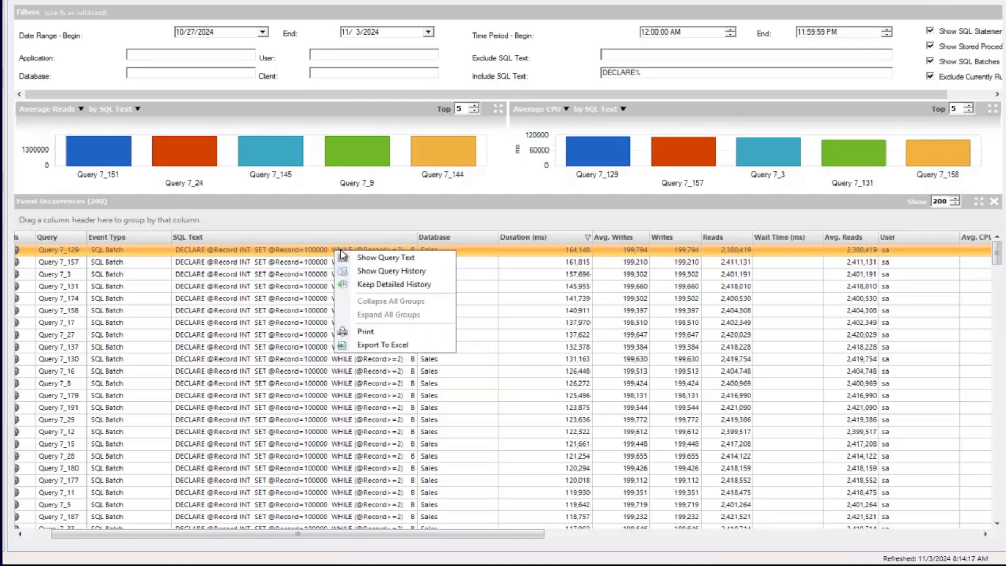
{"action": "left_click", "coordinate": [390, 257]}
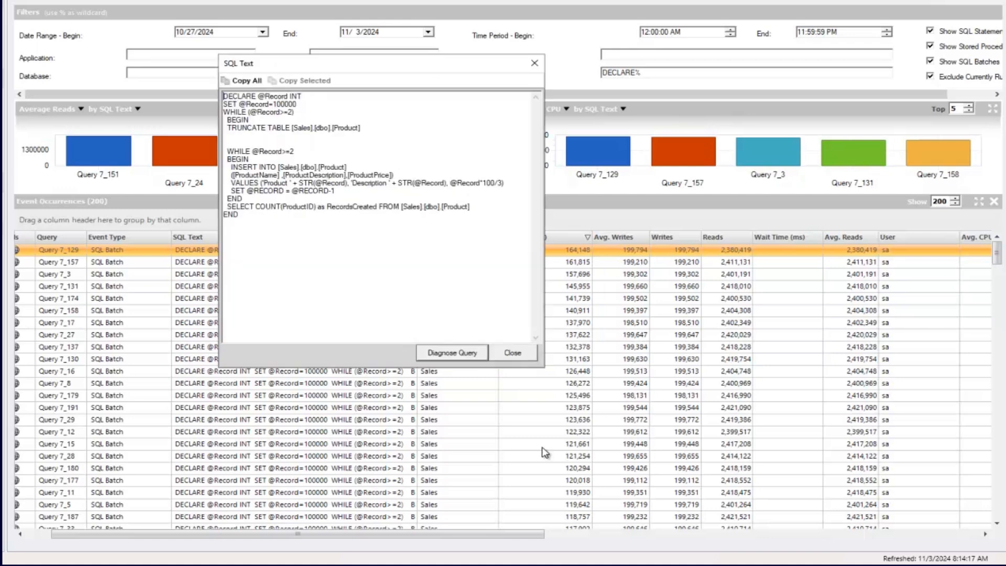
{"action": "left_click_drag", "start_coordinate": [441, 71], "coordinate": [459, 138]}
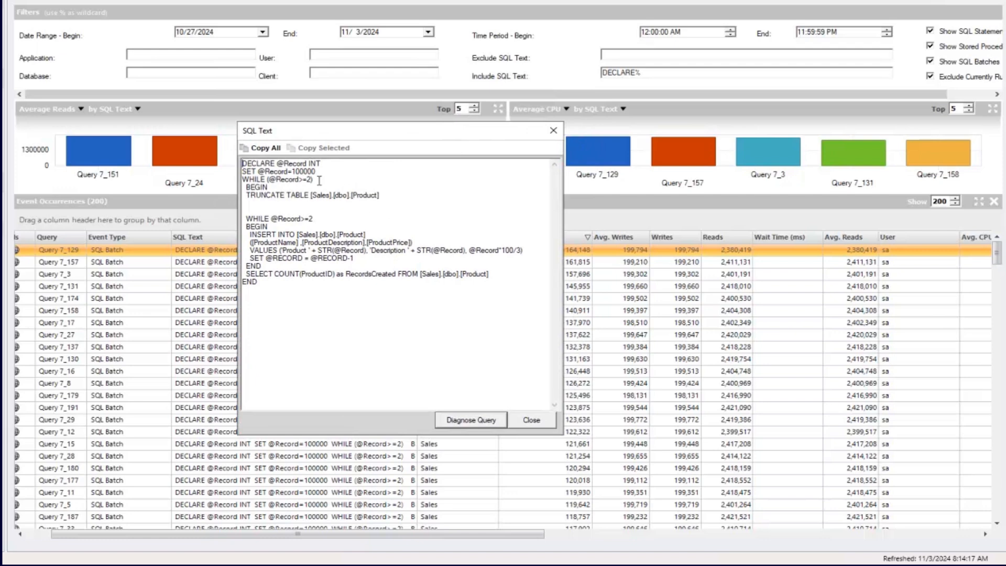
{"action": "left_click_drag", "start_coordinate": [291, 171], "coordinate": [318, 171]}
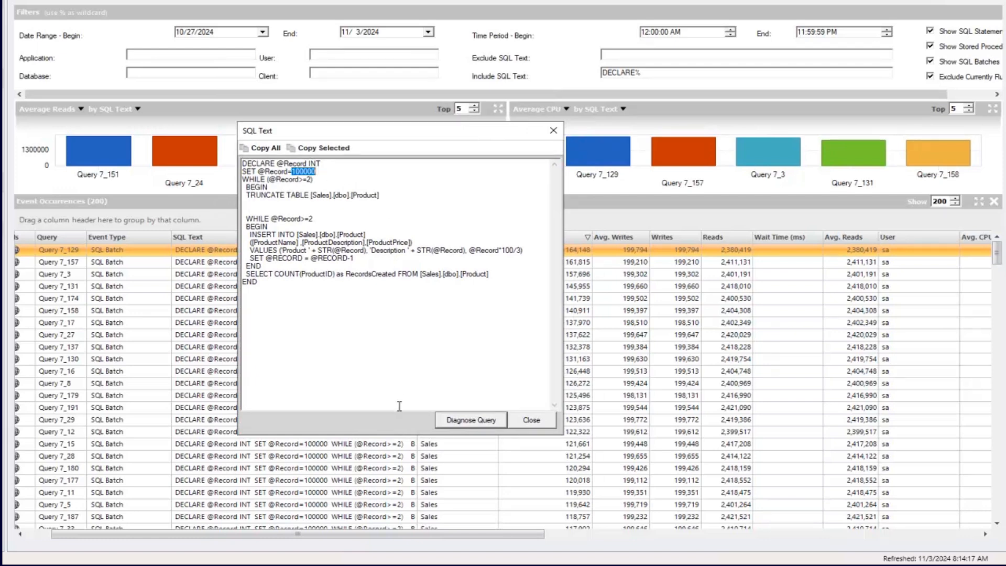
{"action": "left_click_drag", "start_coordinate": [302, 179], "coordinate": [310, 181]}
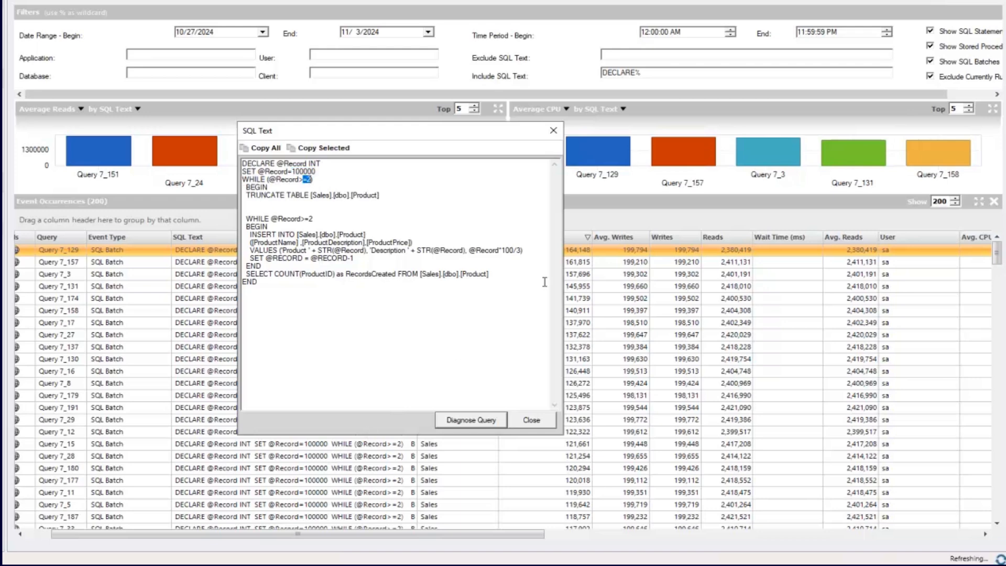
{"action": "left_click", "coordinate": [503, 242]}
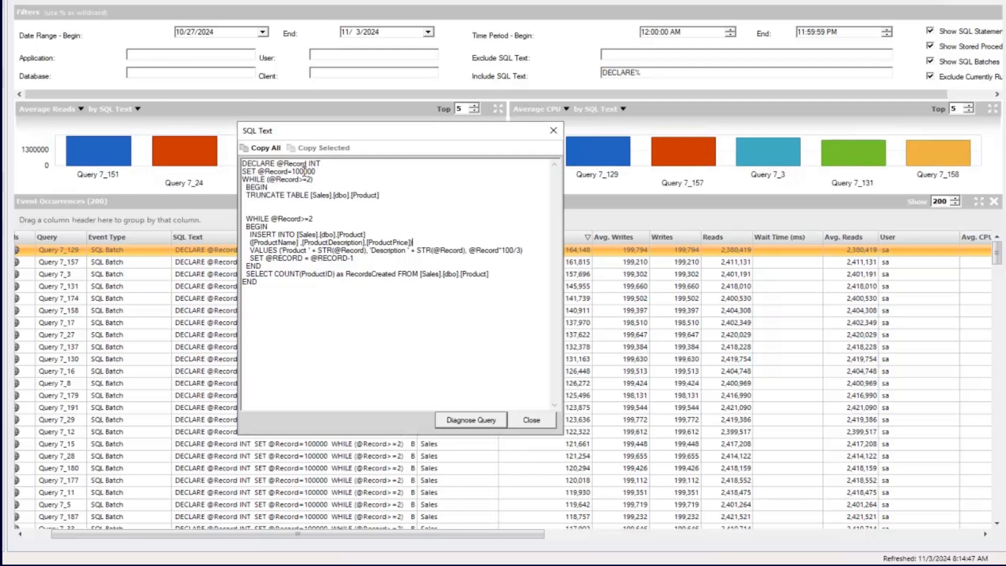
{"action": "left_click_drag", "start_coordinate": [292, 171], "coordinate": [324, 170]}
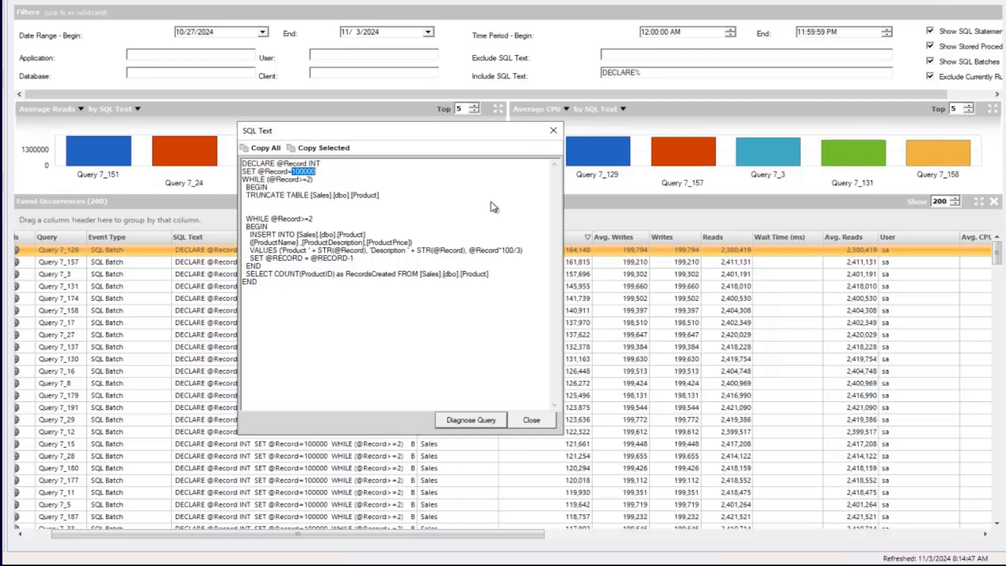
{"action": "left_click", "coordinate": [553, 130]}
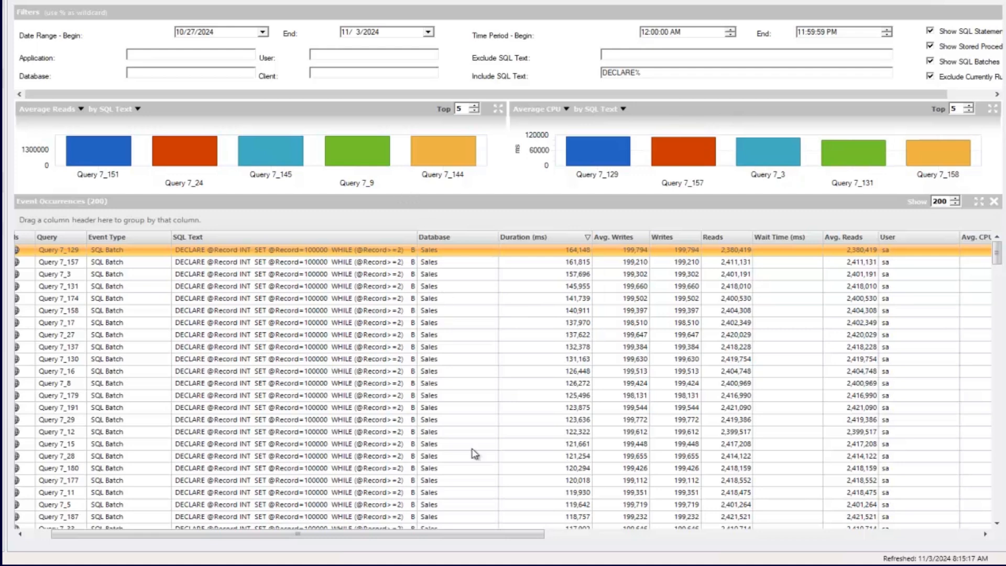
Examine the CPU, application, client, start time and end time columns of the Query 7 executions
{"action": "left_click_drag", "start_coordinate": [510, 533], "coordinate": [849, 548]}
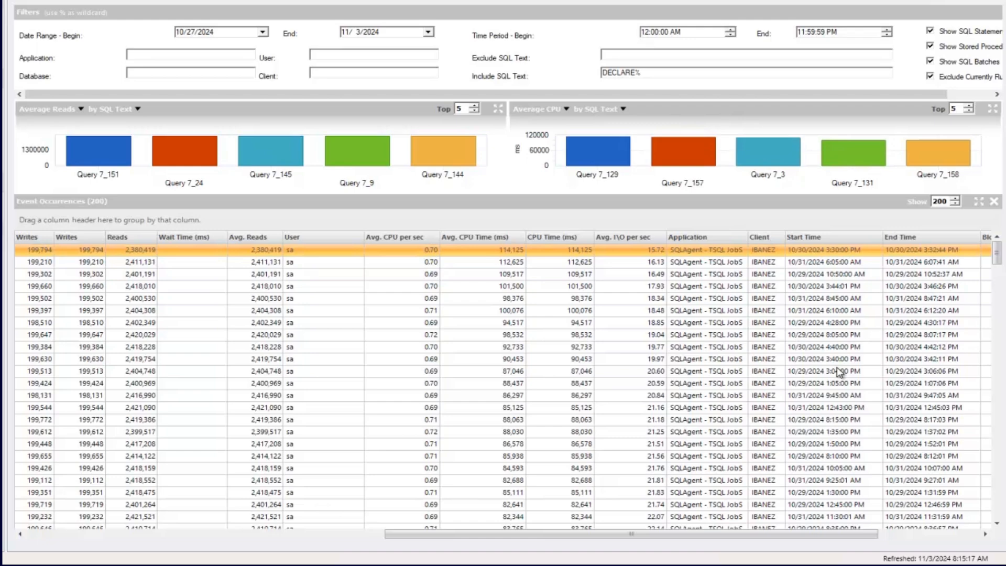
{"action": "left_click_drag", "start_coordinate": [592, 534], "coordinate": [142, 530]}
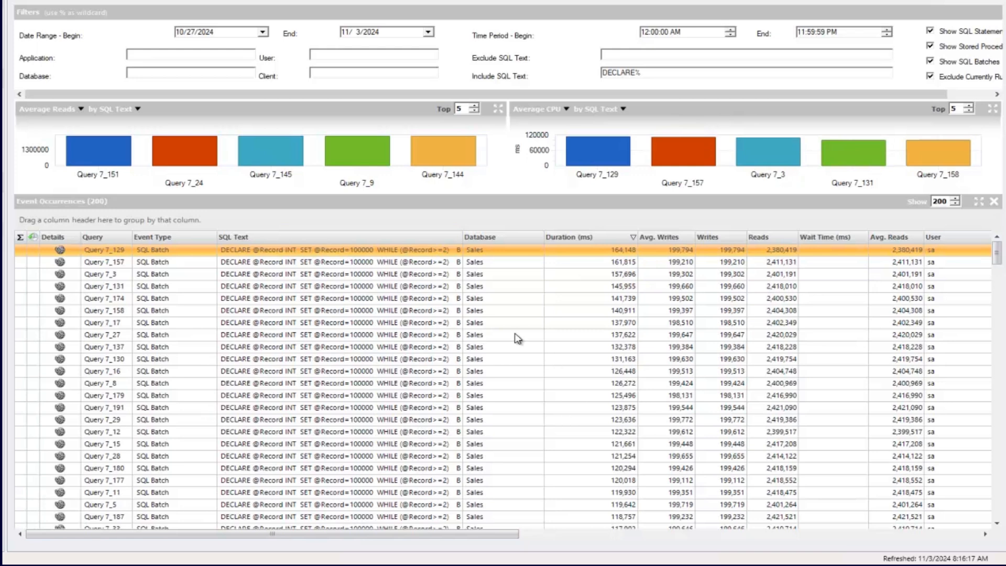
Open the Excel export for the event occurrences and cancel it without saving
{"action": "right_click", "coordinate": [404, 299]}
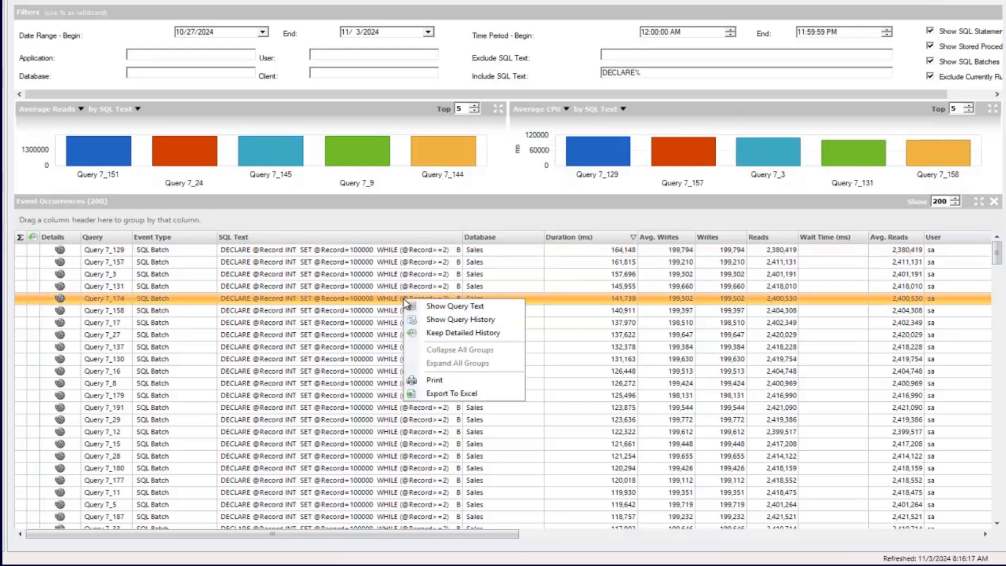
{"action": "left_click", "coordinate": [454, 394]}
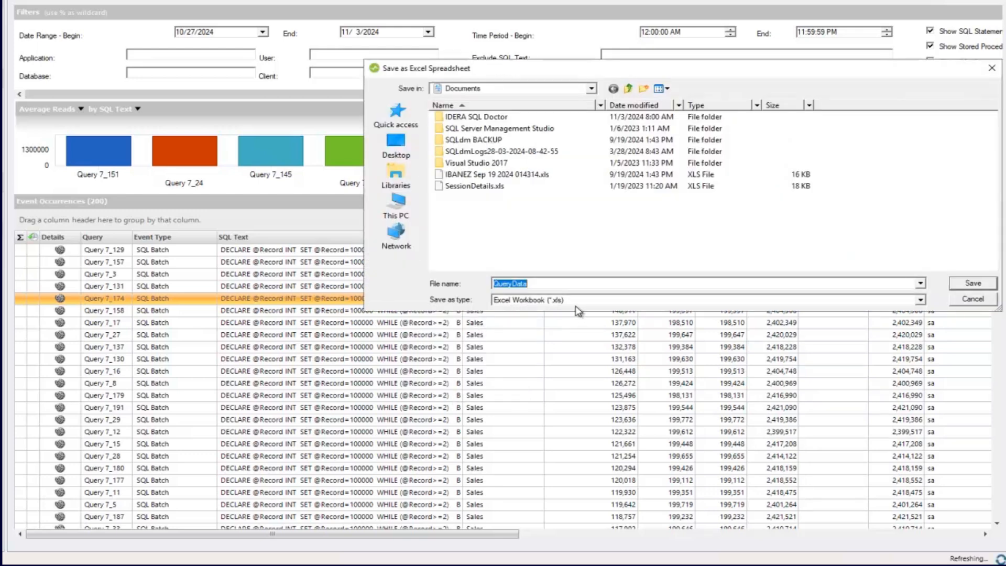
{"action": "left_click", "coordinate": [986, 301]}
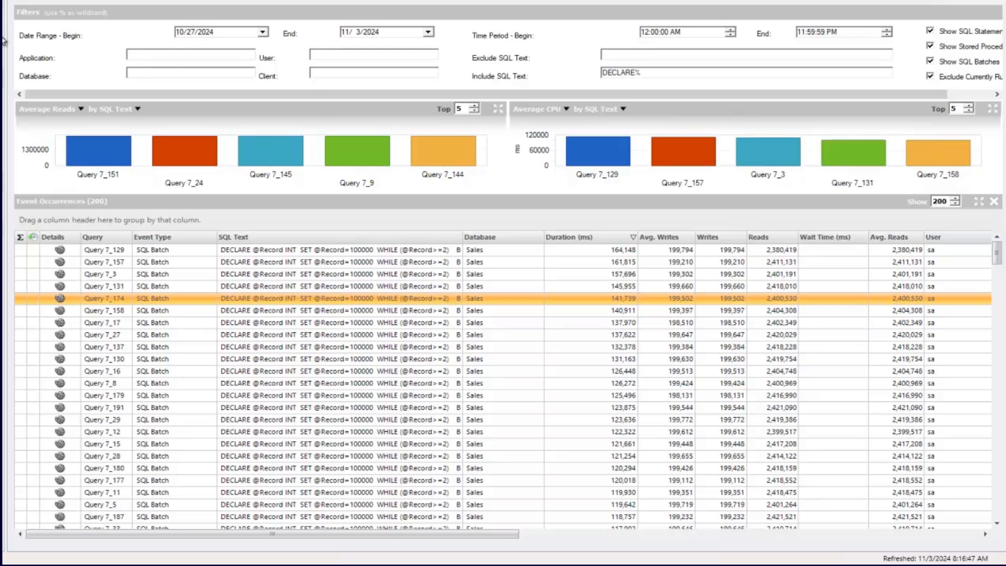
Return to the aggregated query view and clear the Include SQL Text filter
{"action": "left_click", "coordinate": [162, 1]}
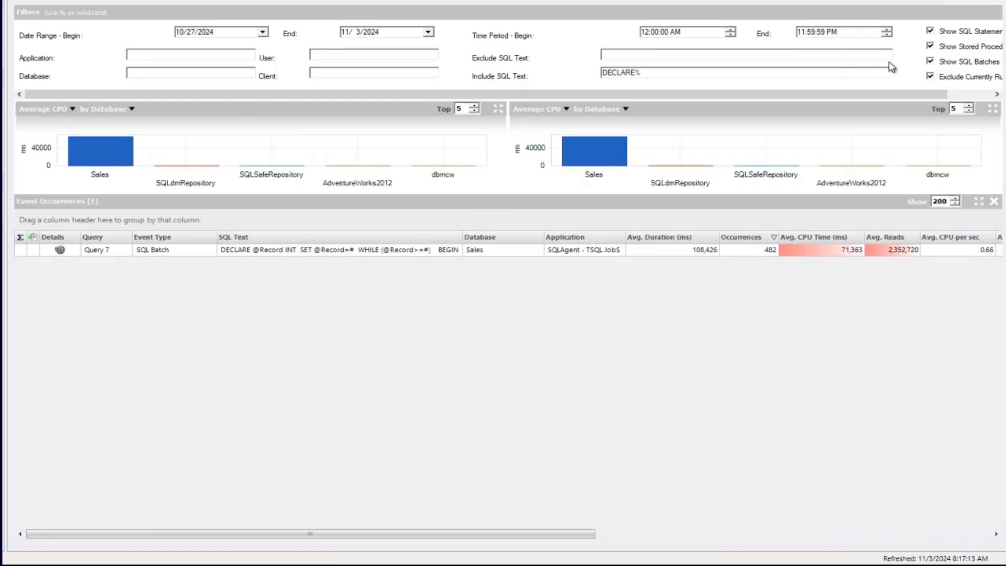
{"action": "left_click", "coordinate": [853, 70]}
{"action": "left_click_drag", "start_coordinate": [853, 70], "coordinate": [485, 82]}
{"action": "key", "text": "BackSpace"}
{"action": "left_click", "coordinate": [625, 51]}
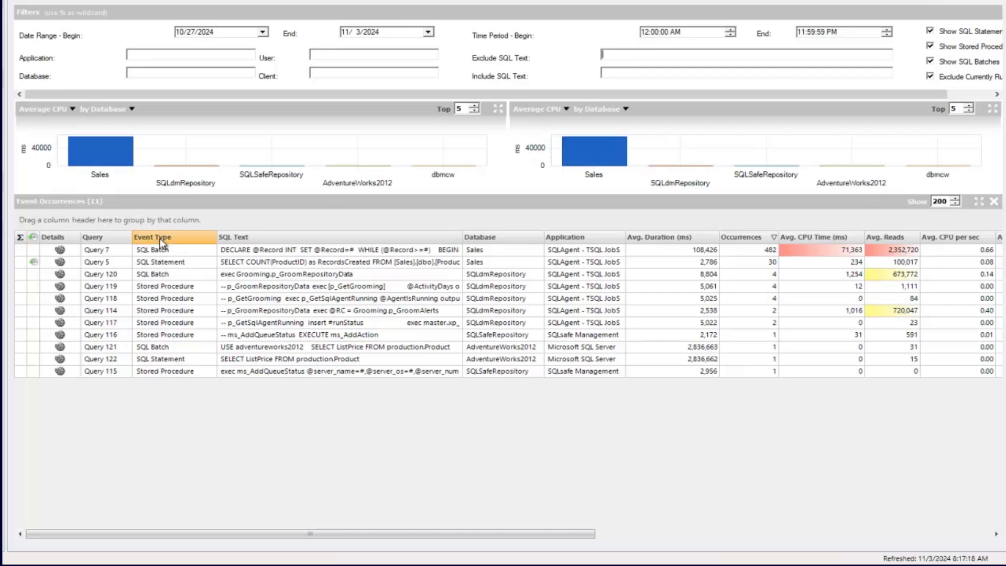
Group the event occurrences by Event Type, Application and Database, and collapse all groups
{"action": "left_click_drag", "start_coordinate": [161, 242], "coordinate": [112, 224]}
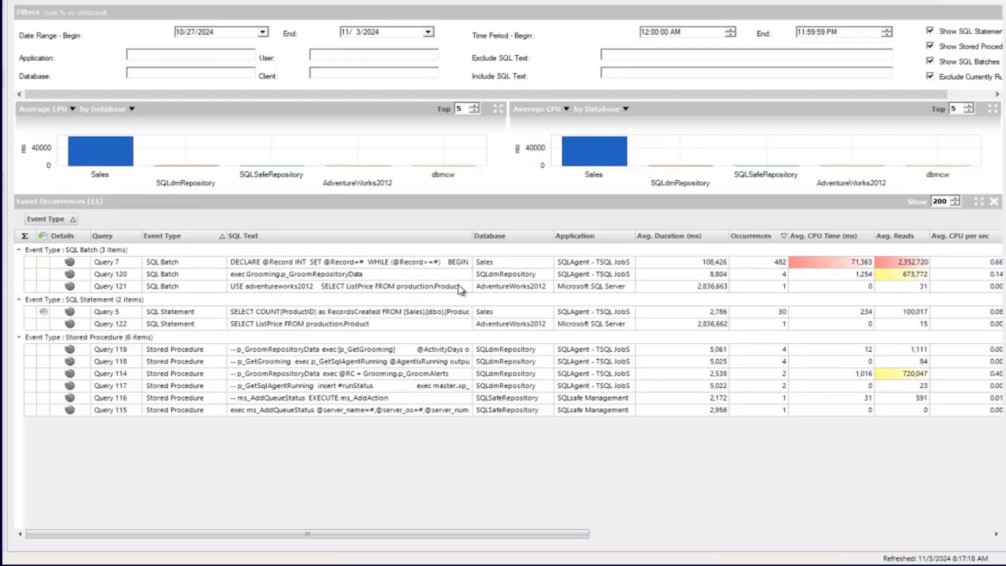
{"action": "mouse_move", "coordinate": [498, 242]}
{"action": "left_mouse_down"}
{"action": "mouse_move", "coordinate": [234, 237]}
{"action": "mouse_move", "coordinate": [94, 221]}
{"action": "mouse_move", "coordinate": [509, 235]}
{"action": "left_mouse_up"}
{"action": "left_click_drag", "start_coordinate": [606, 241], "coordinate": [126, 221]}
{"action": "left_click_drag", "start_coordinate": [504, 242], "coordinate": [163, 231]}
{"action": "right_click", "coordinate": [23, 265]}
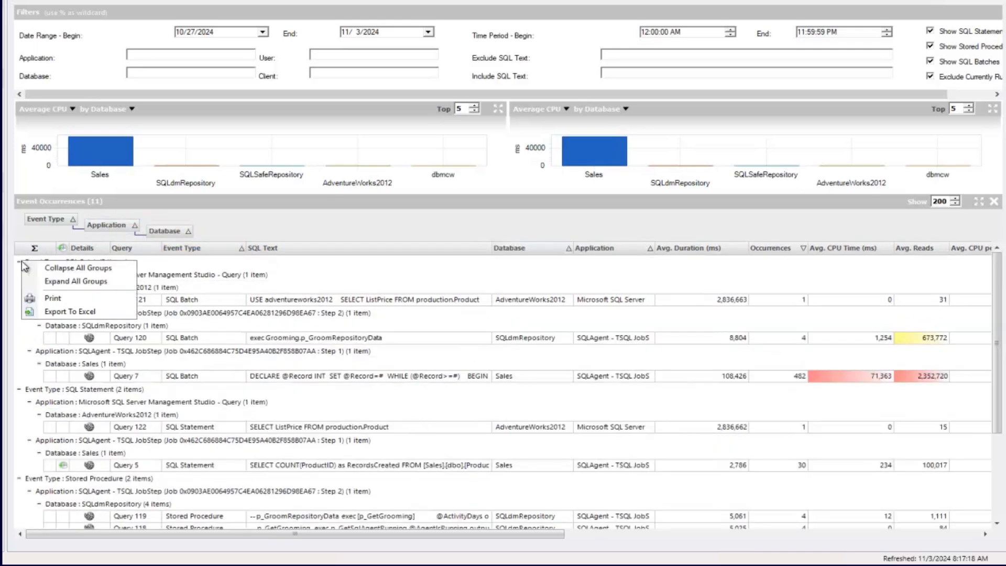
{"action": "left_click", "coordinate": [52, 269]}
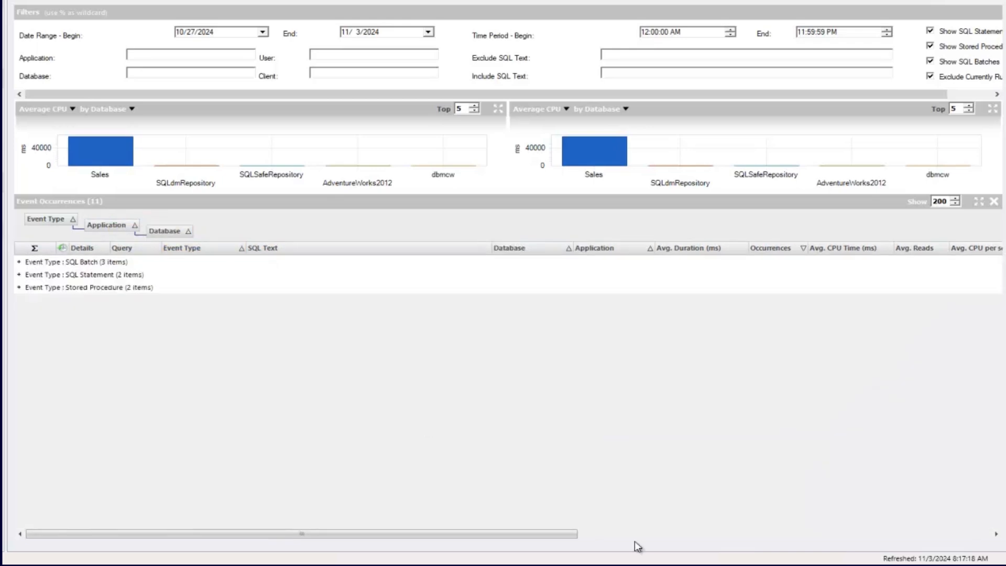
Drill down through SQL Statement, Microsoft SQL Server Management Studio - Query and AdventureWorks2012, and select Query 122
{"action": "left_click", "coordinate": [19, 274]}
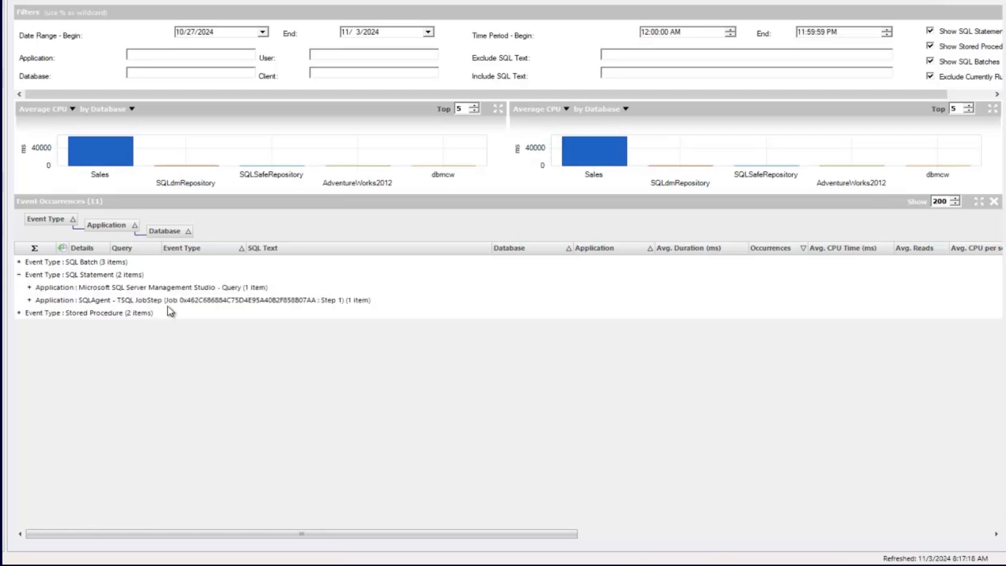
{"action": "left_click", "coordinate": [30, 288]}
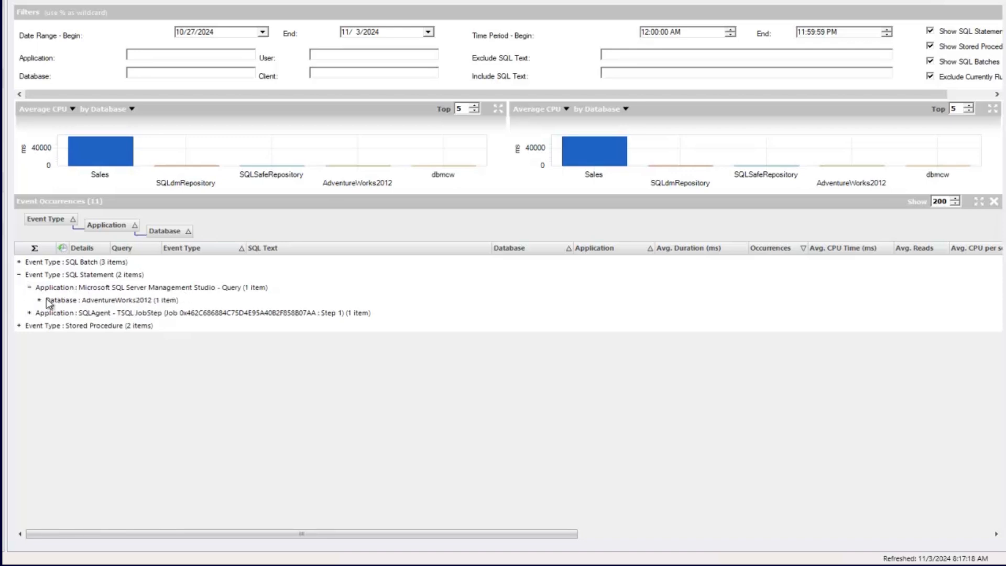
{"action": "left_click", "coordinate": [38, 300]}
{"action": "left_click", "coordinate": [265, 313]}
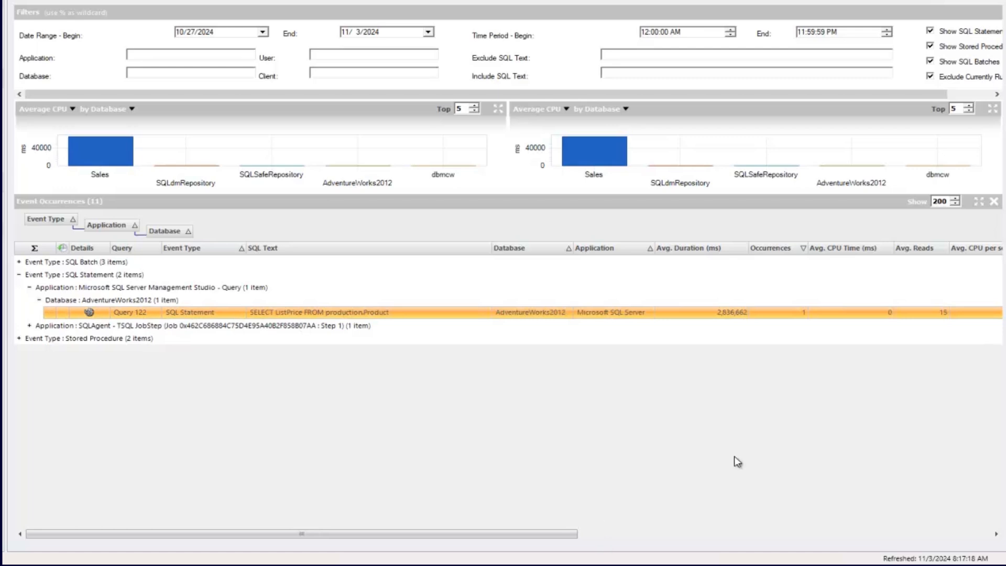
Show the full query text of Query 122, close it, and collapse the SQL Statement group
{"action": "right_click", "coordinate": [566, 314]}
{"action": "left_click", "coordinate": [599, 323]}
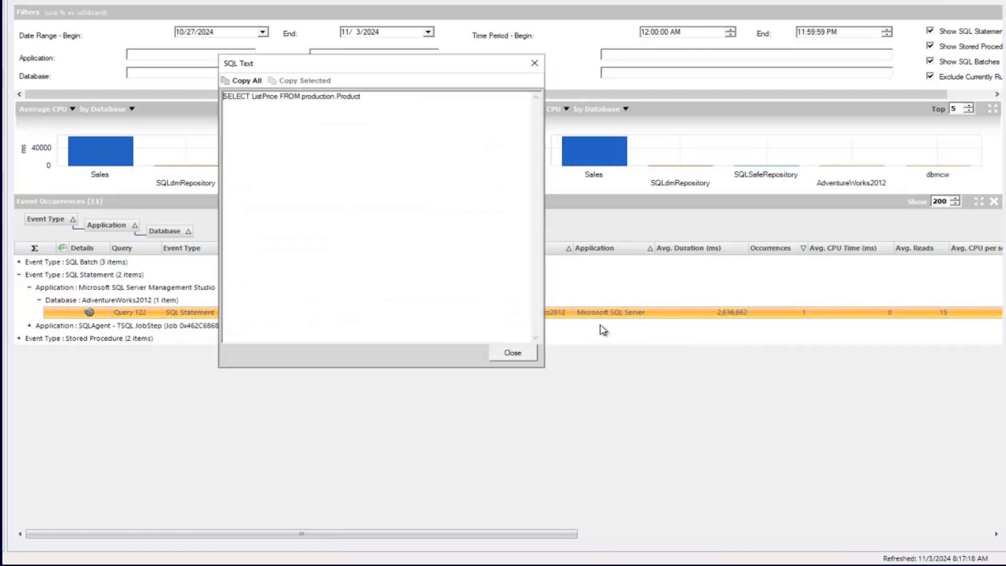
{"action": "left_click", "coordinate": [535, 63]}
{"action": "left_click", "coordinate": [19, 275]}
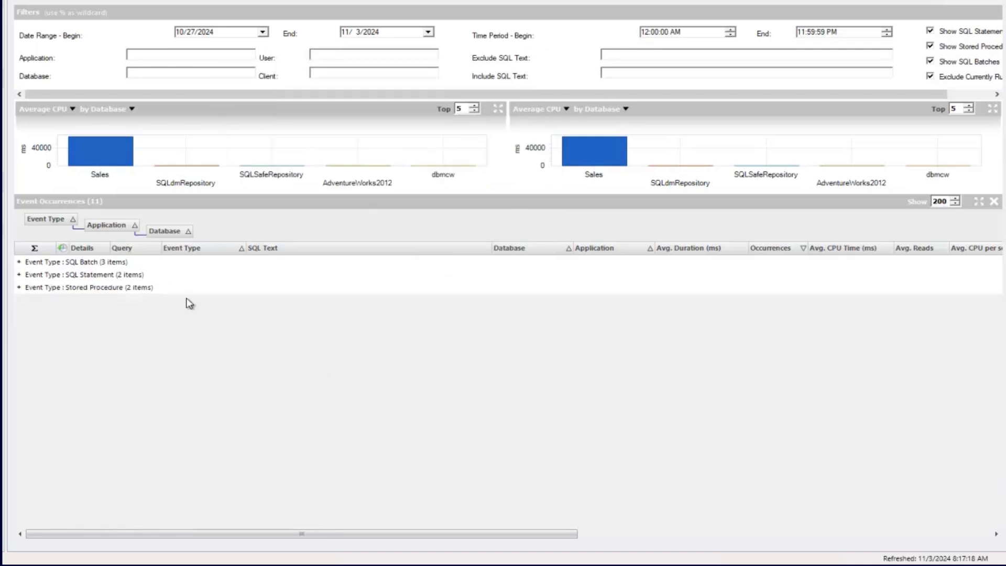
Drill down through SQL Batch and Microsoft SQL Server Management Studio - Query to the AdventureWorks2012 query, and collapse these groups again
{"action": "left_click", "coordinate": [19, 262]}
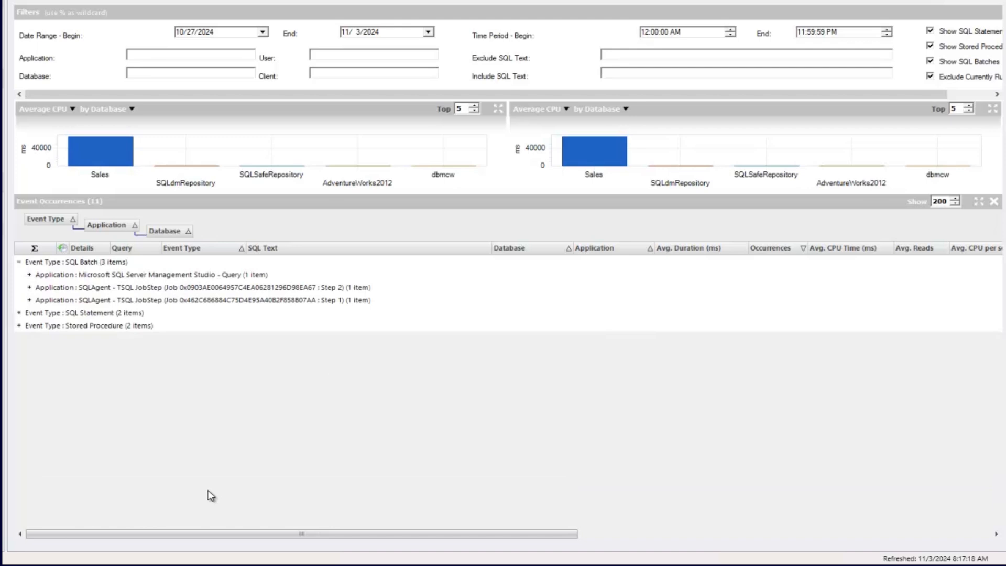
{"action": "left_click", "coordinate": [30, 275]}
{"action": "left_click", "coordinate": [40, 288]}
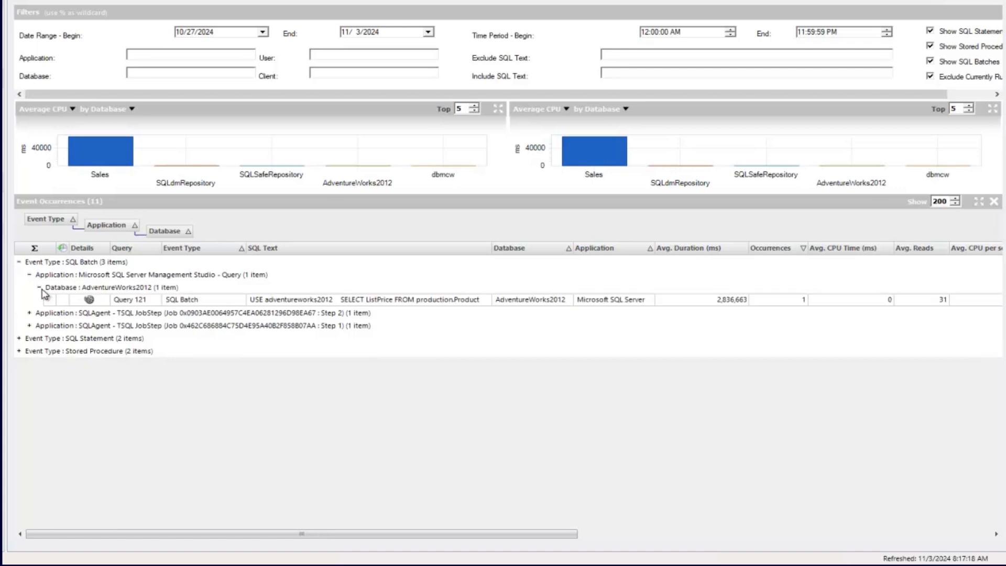
{"action": "left_click", "coordinate": [39, 288]}
{"action": "left_click", "coordinate": [30, 275]}
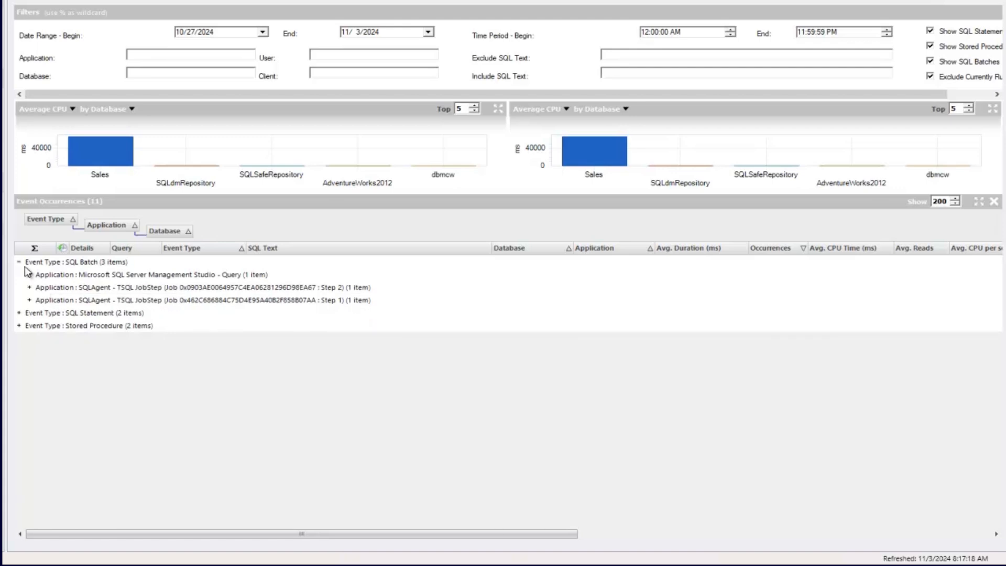
{"action": "left_click", "coordinate": [19, 262]}
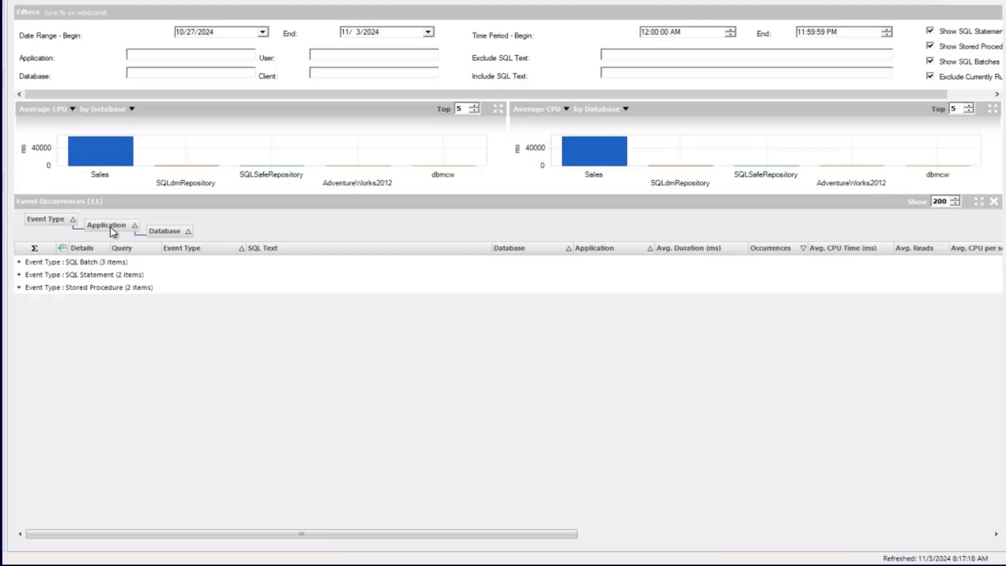
Remove Application from the event grouping, keeping Event Type and Database, and collapse all groups
{"action": "left_click_drag", "start_coordinate": [111, 230], "coordinate": [74, 258]}
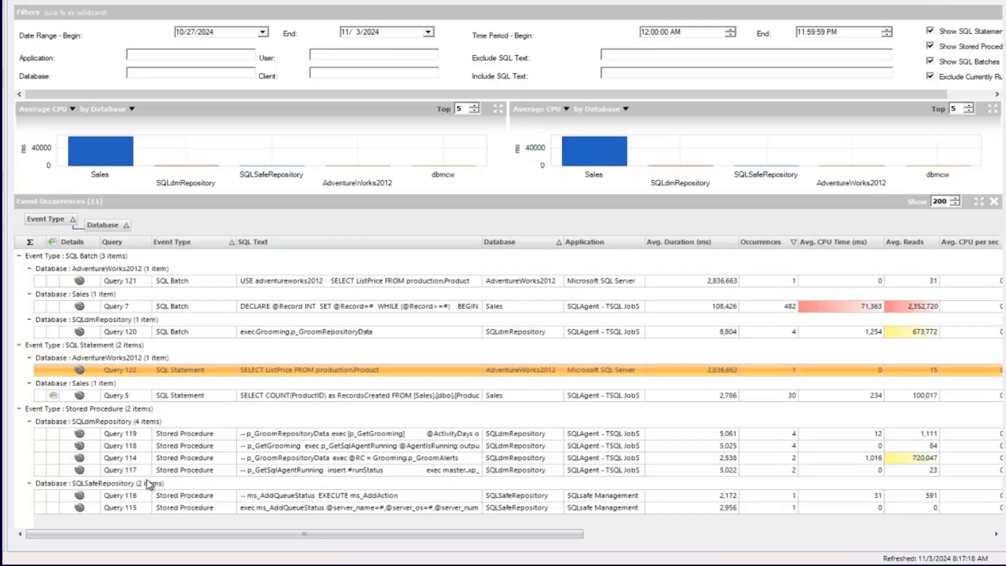
{"action": "right_click", "coordinate": [22, 260]}
{"action": "left_click", "coordinate": [55, 262]}
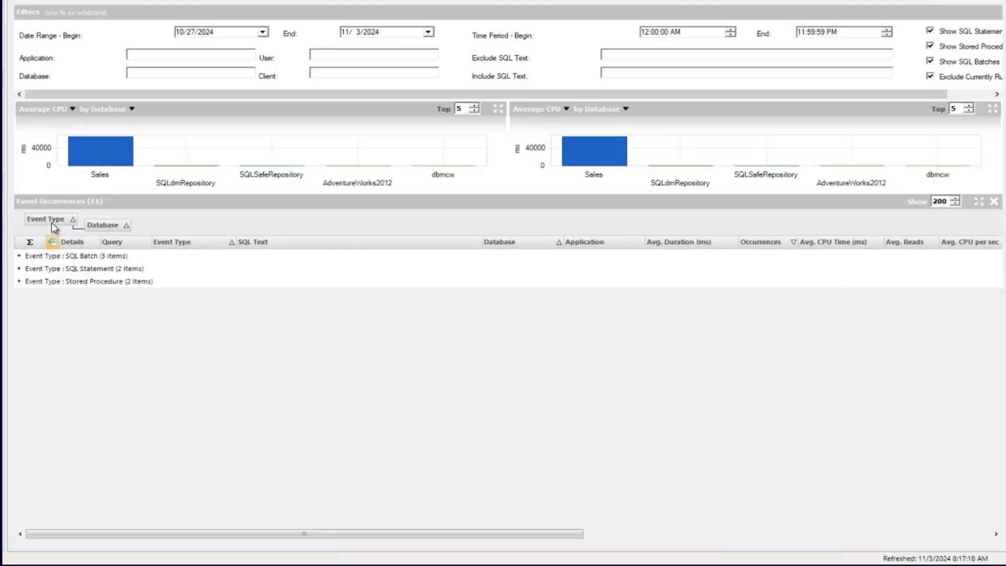
Expand the SQL Batch group and its Sales database, and select Query 7
{"action": "left_click", "coordinate": [19, 256]}
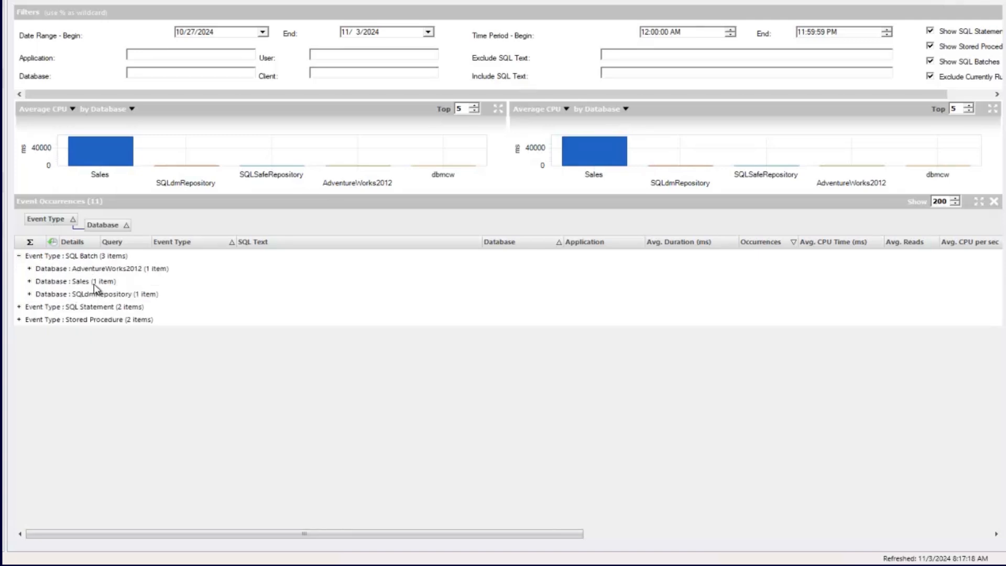
{"action": "left_click", "coordinate": [30, 281]}
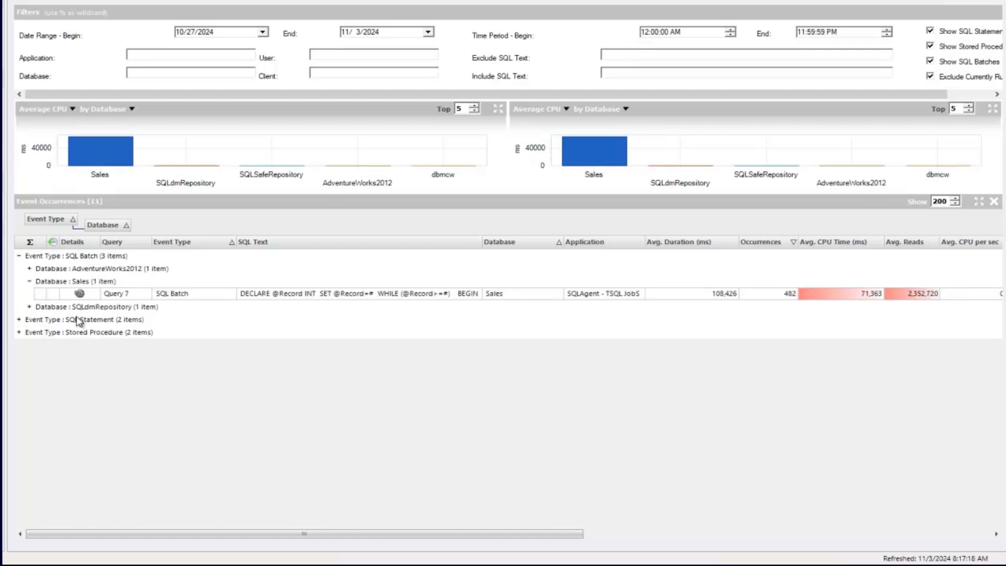
{"action": "left_click", "coordinate": [295, 294]}
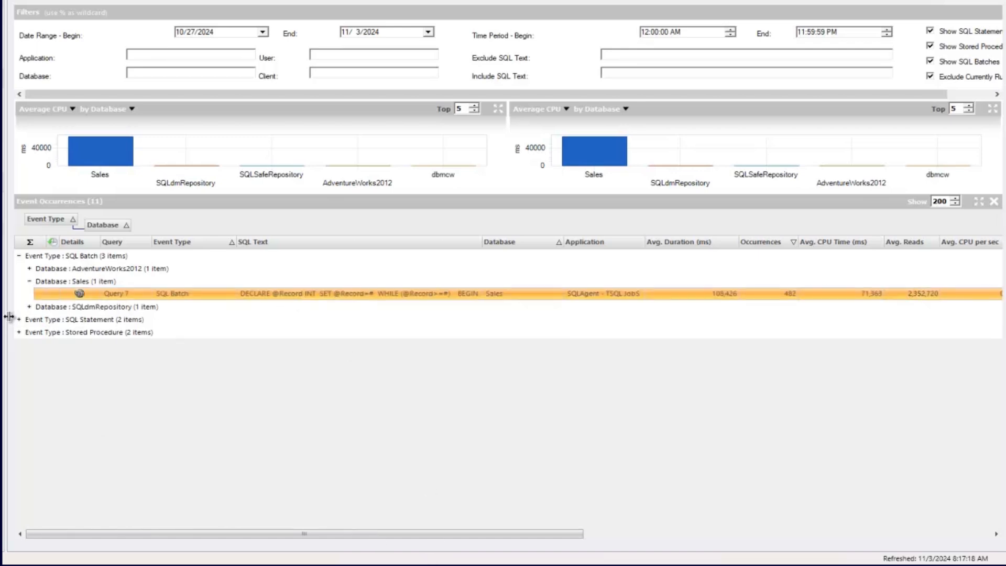
Expand the SQLdmRepository database under SQL Batch, view the full query text of Query 120, and close it
{"action": "left_click", "coordinate": [30, 307]}
{"action": "left_click", "coordinate": [358, 320]}
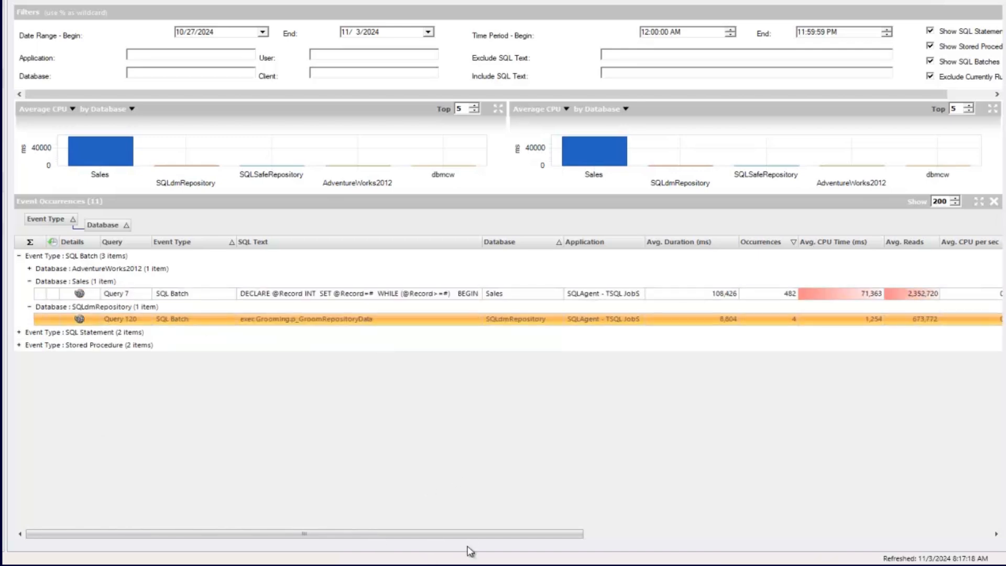
{"action": "right_click", "coordinate": [387, 324]}
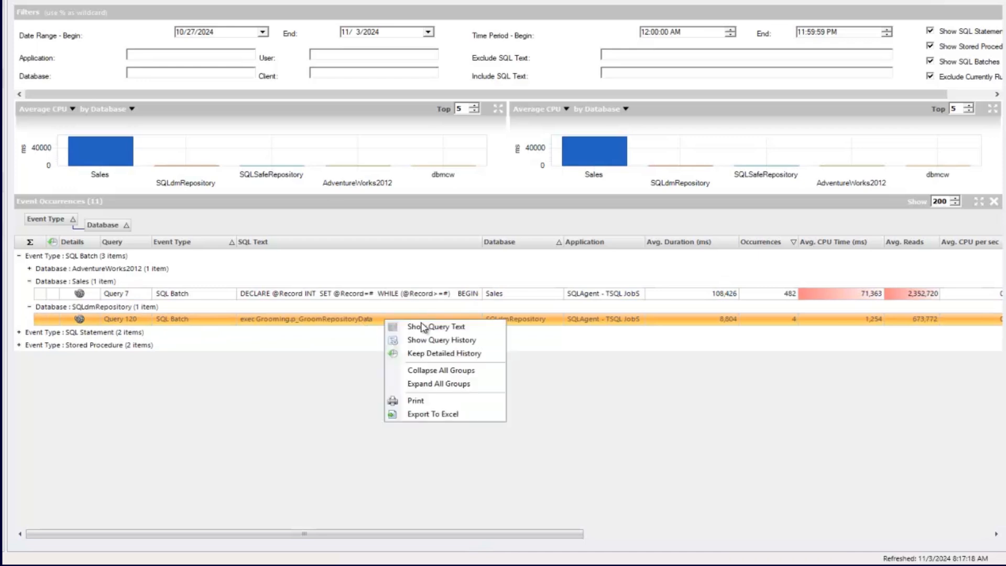
{"action": "left_click", "coordinate": [421, 325]}
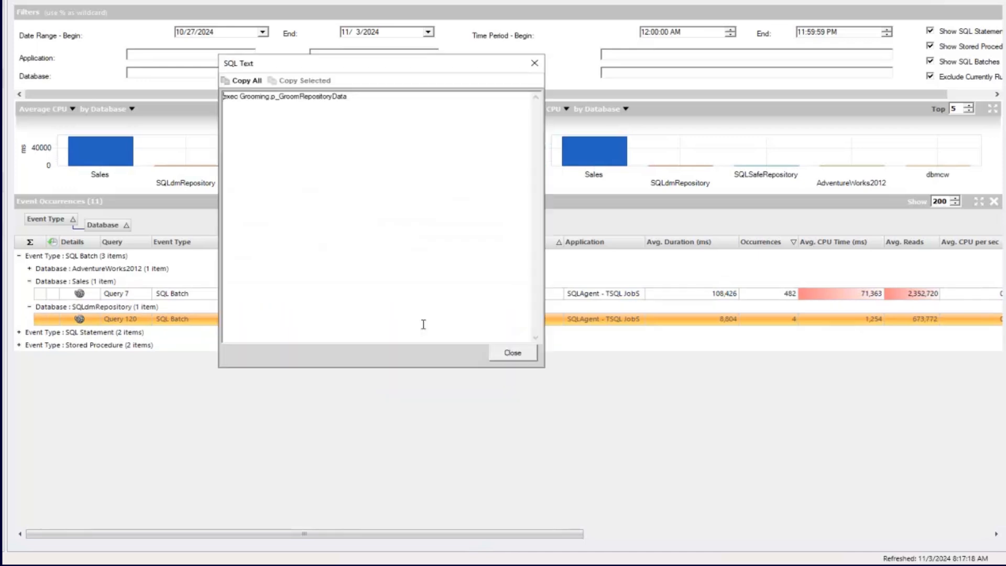
{"action": "left_click", "coordinate": [535, 63]}
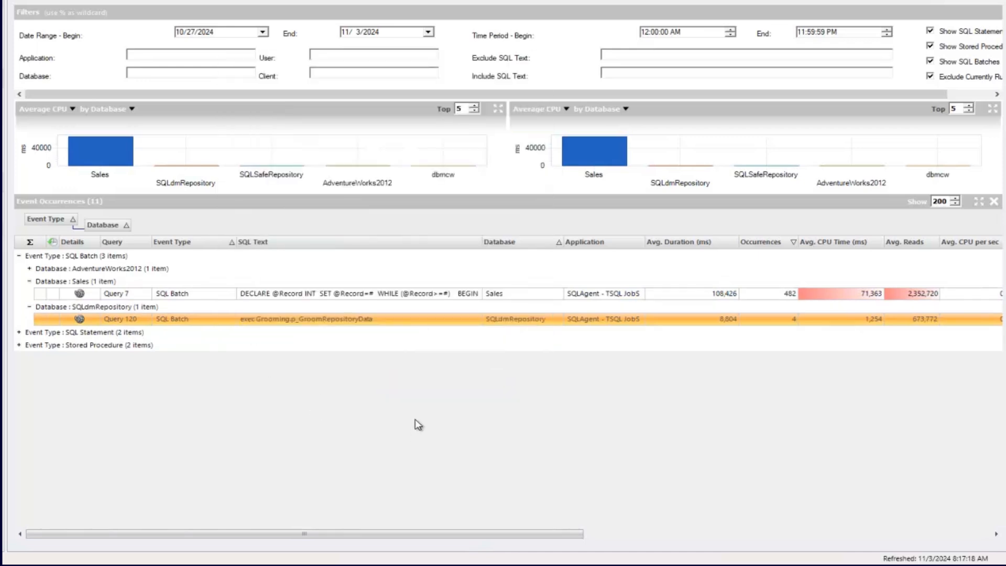